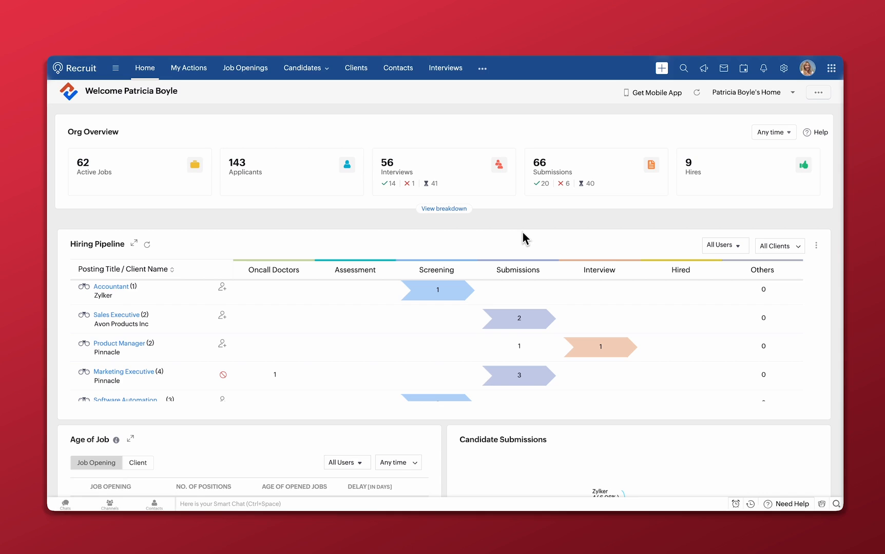
Look over the home dashboard and expand the Org Overview breakdown, viewed by clients
{"action": "scroll", "coordinate": [523, 234], "scroll_direction": "down", "scroll_amount": 10}
{"action": "scroll", "coordinate": [497, 381], "scroll_direction": "up", "scroll_amount": 10}
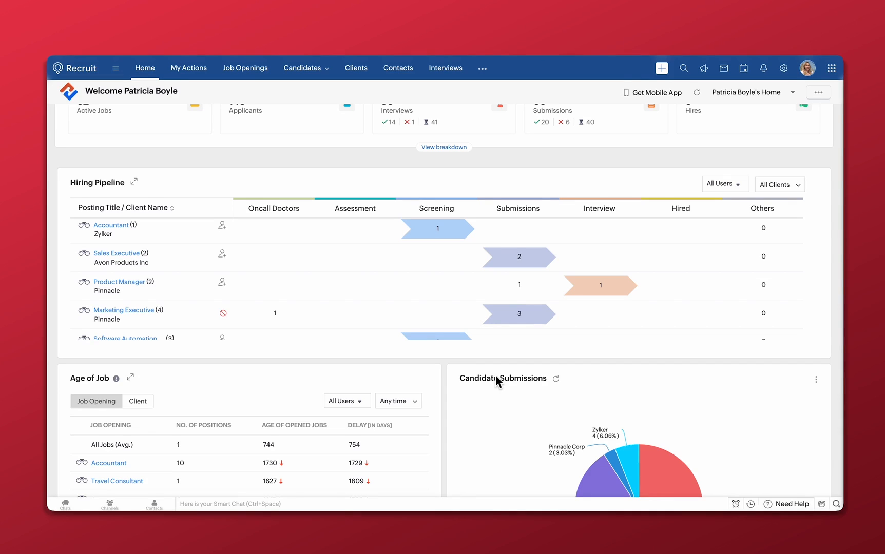
{"action": "scroll", "coordinate": [495, 375], "scroll_direction": "up", "scroll_amount": 2}
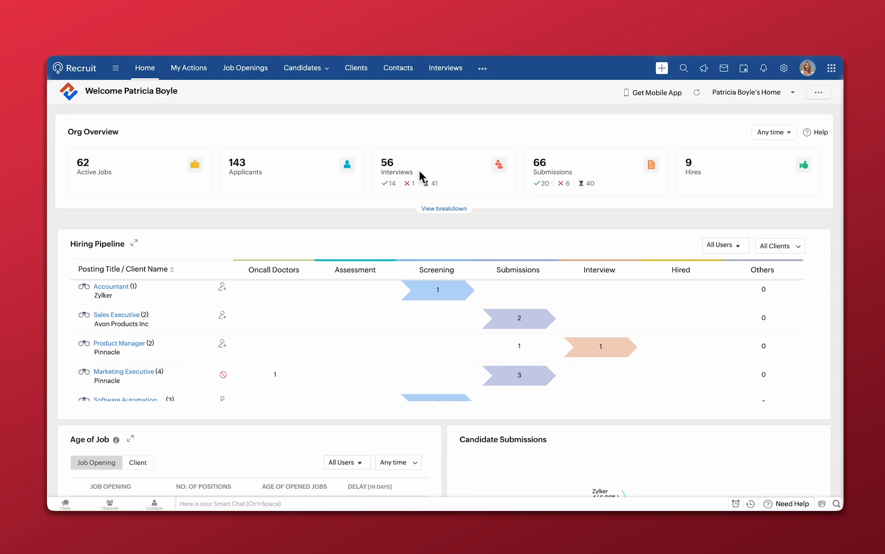
{"action": "scroll", "coordinate": [420, 177], "scroll_direction": "down", "scroll_amount": 1}
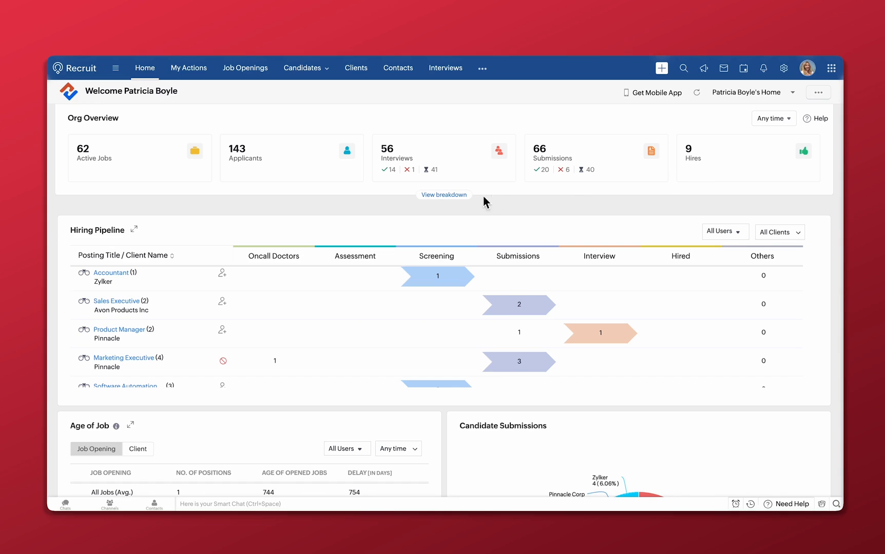
{"action": "left_click", "coordinate": [430, 196]}
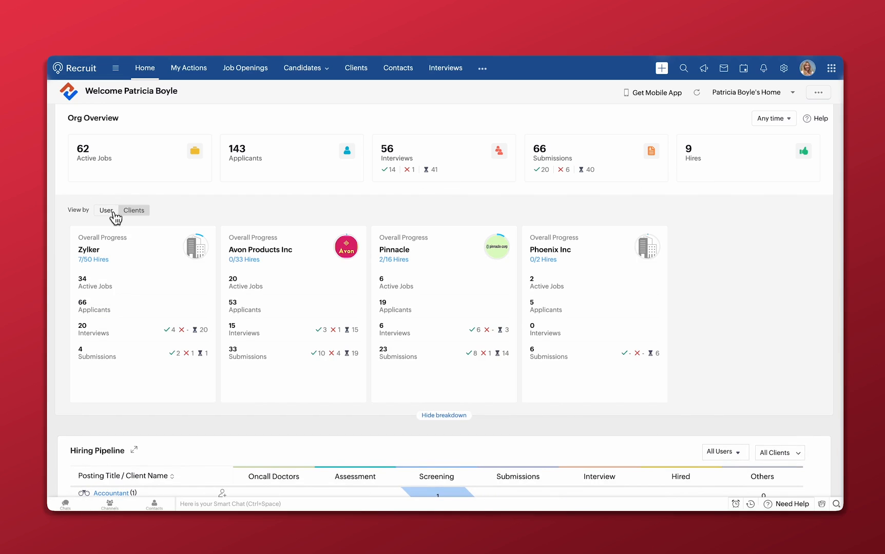
{"action": "left_click", "coordinate": [131, 212]}
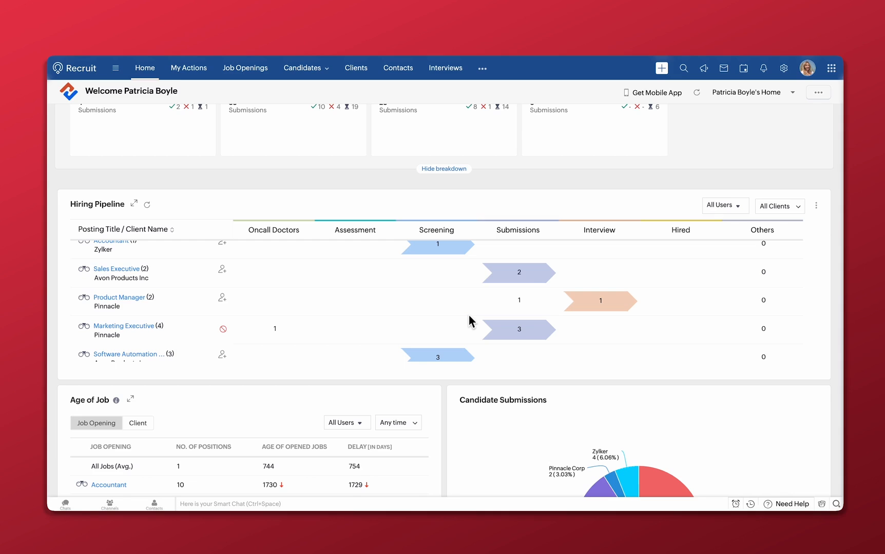
Compare the Classic, personal and Master home page views, ending on Master View
{"action": "scroll", "coordinate": [469, 322], "scroll_direction": "up", "scroll_amount": 5}
{"action": "left_click", "coordinate": [745, 93]}
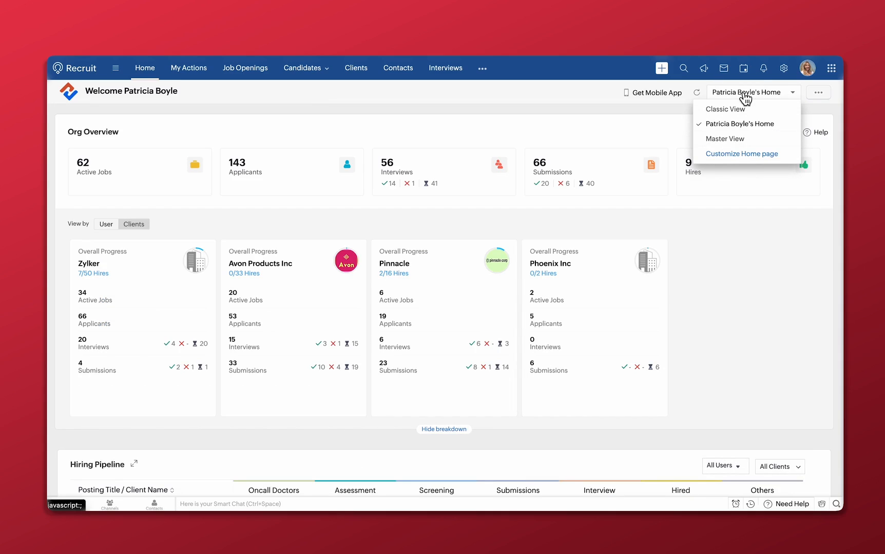
{"action": "left_click", "coordinate": [735, 109]}
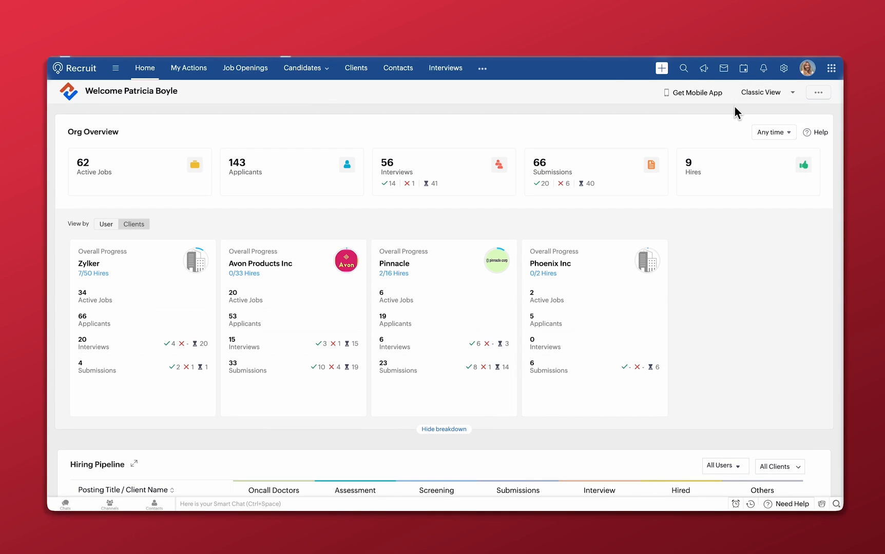
{"action": "left_click", "coordinate": [783, 101]}
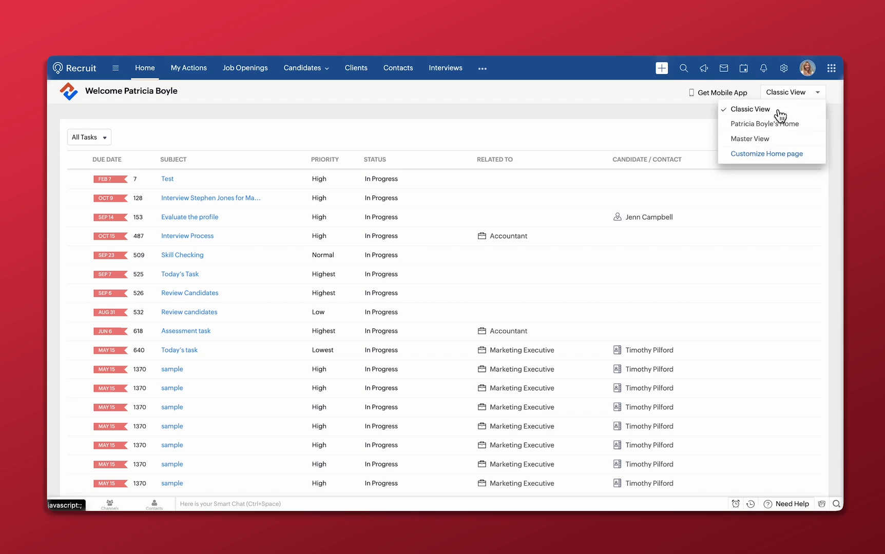
{"action": "left_click", "coordinate": [775, 124]}
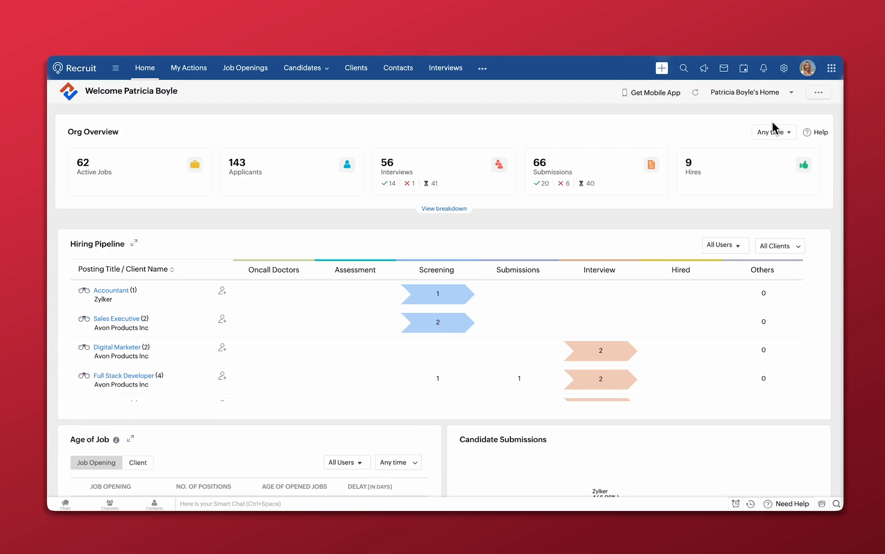
{"action": "left_click", "coordinate": [769, 95]}
{"action": "left_click", "coordinate": [750, 139]}
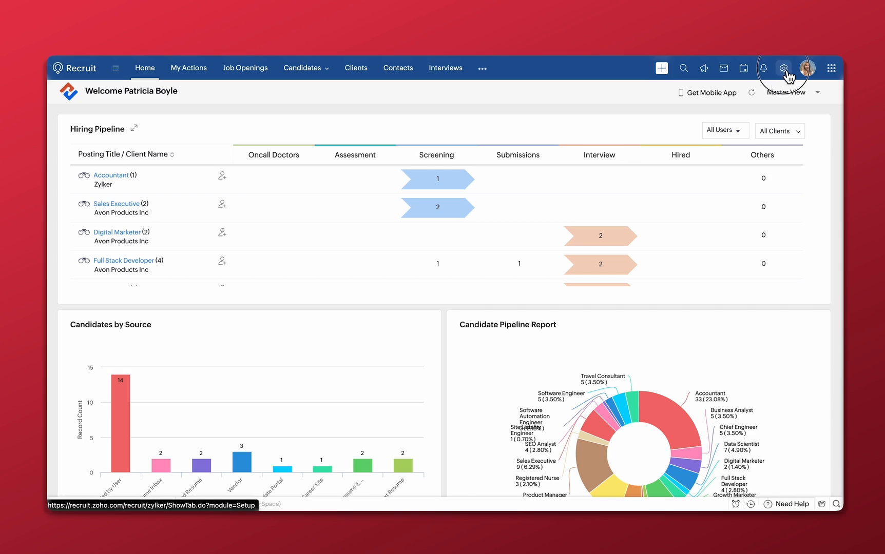
Review the personal settings and company details in Setup, including the fiscal year, business hours, holidays and currencies pages
{"action": "left_click", "coordinate": [784, 70]}
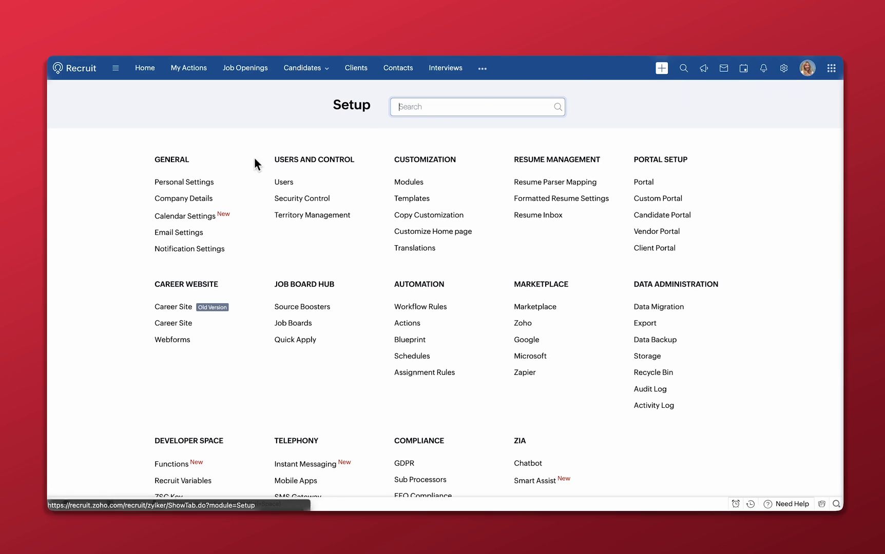
{"action": "left_click", "coordinate": [205, 182]}
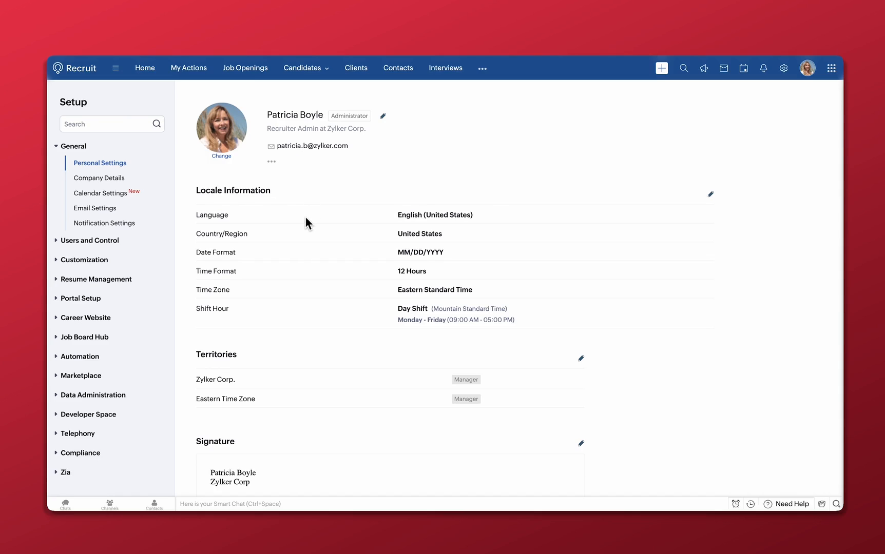
{"action": "left_click", "coordinate": [119, 181]}
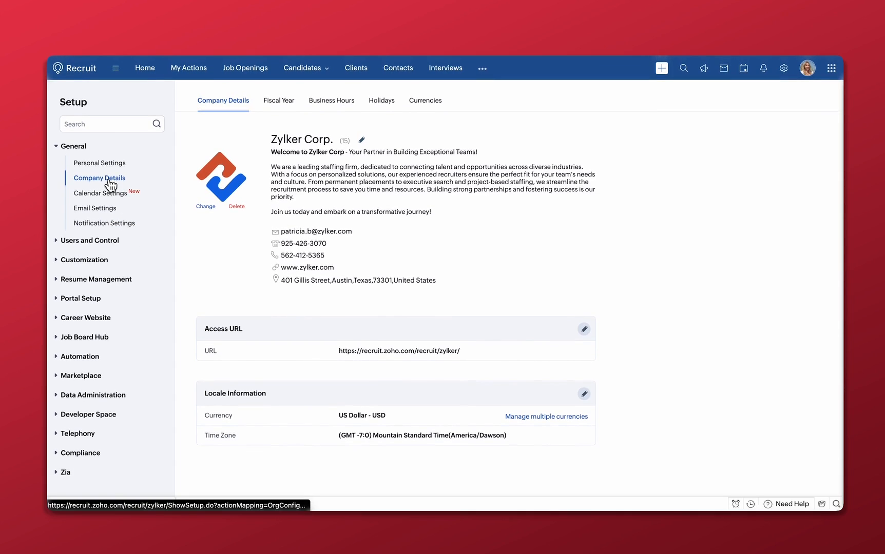
{"action": "left_click", "coordinate": [282, 112]}
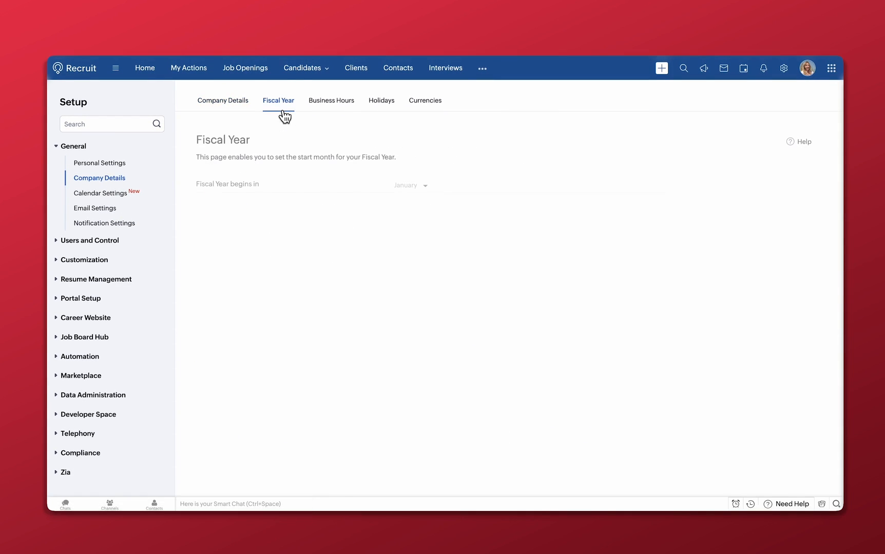
{"action": "left_click", "coordinate": [330, 105]}
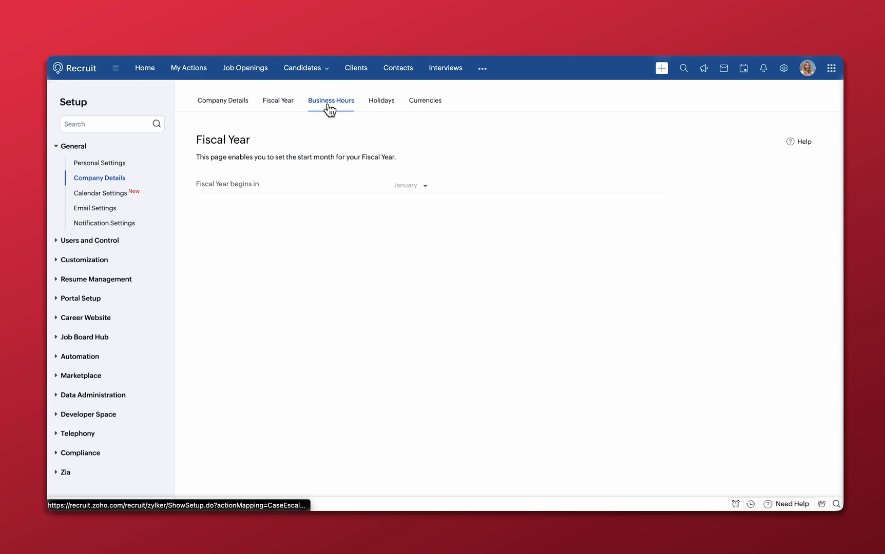
{"action": "left_click", "coordinate": [379, 102]}
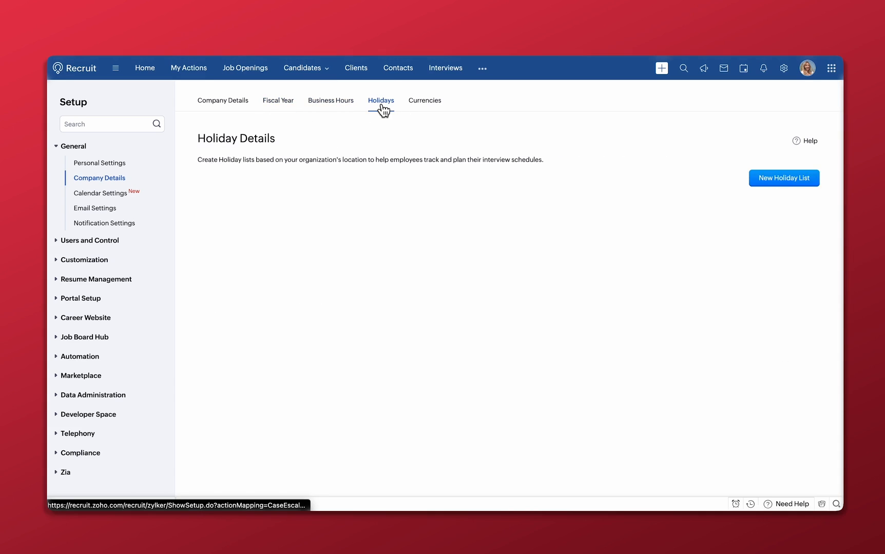
{"action": "left_click", "coordinate": [429, 112]}
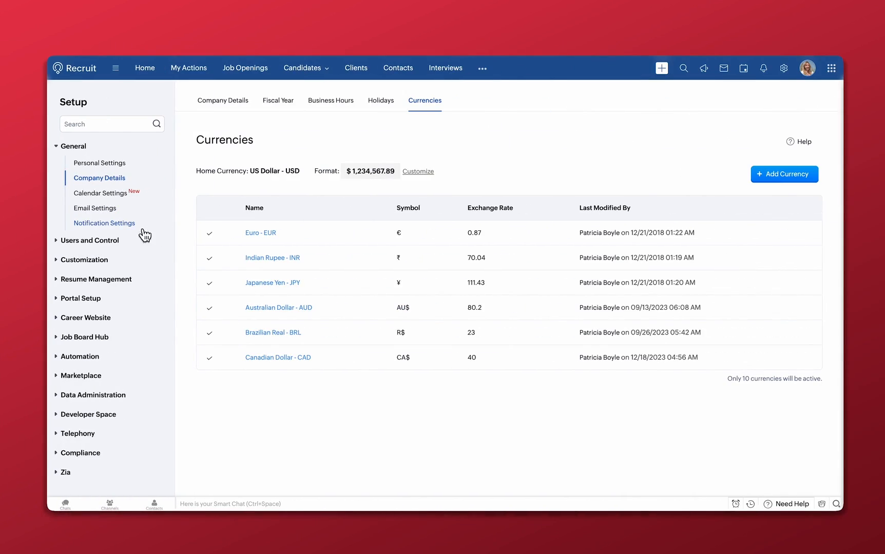
Review the user list and the roles and profiles of Security Control under Users and Control
{"action": "left_click", "coordinate": [411, 240]}
{"action": "left_click", "coordinate": [83, 256]}
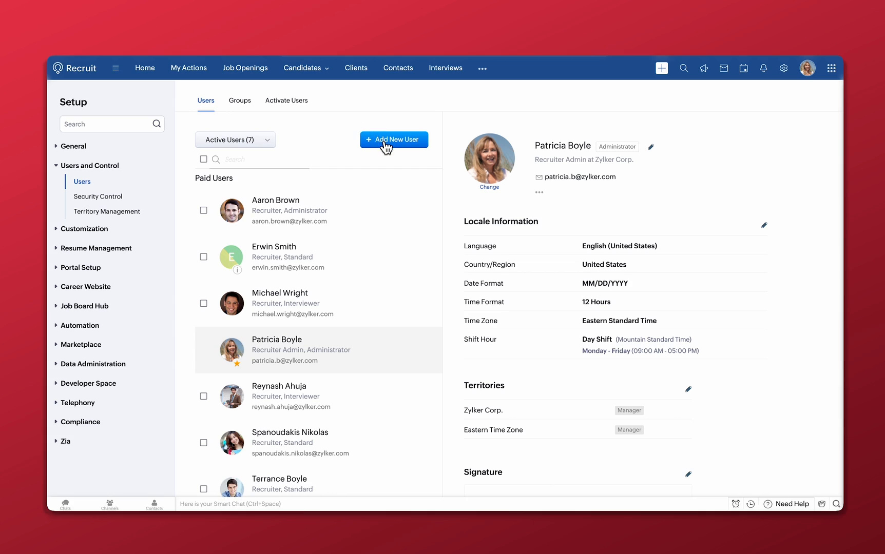
{"action": "left_click", "coordinate": [112, 198]}
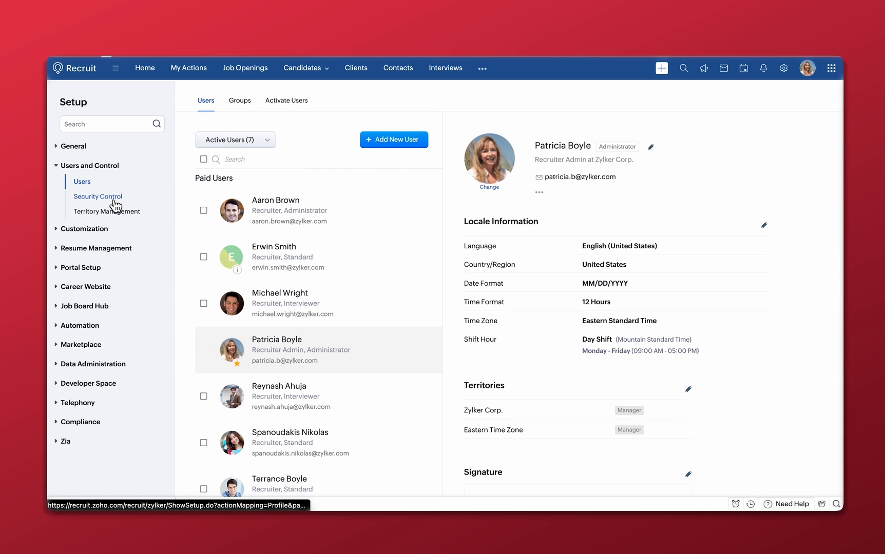
{"action": "left_click", "coordinate": [247, 106]}
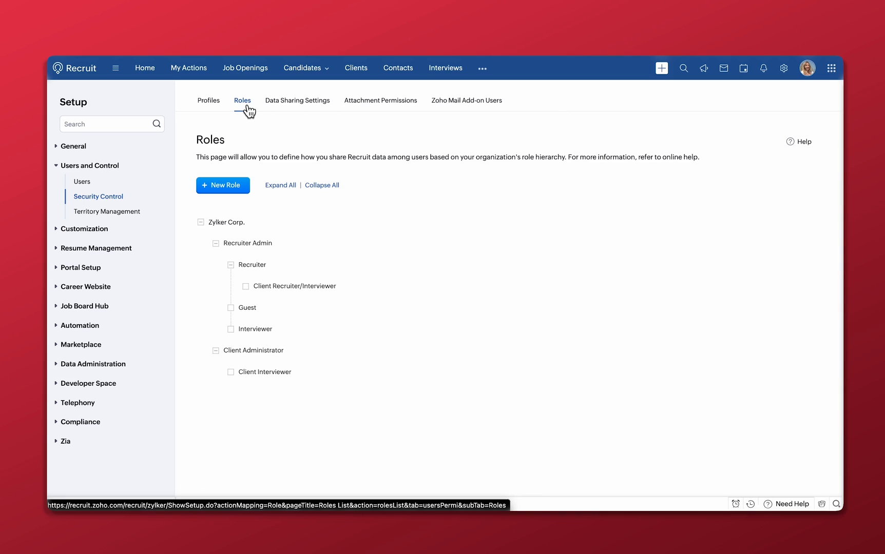
{"action": "left_click", "coordinate": [209, 103]}
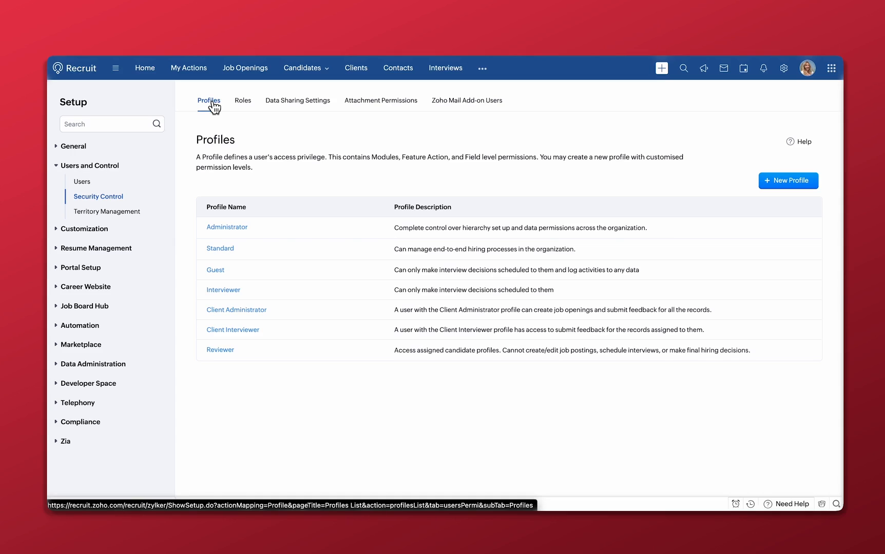
Try to save a blank Add New User form from the Users page, and cancel it
{"action": "left_click", "coordinate": [88, 183]}
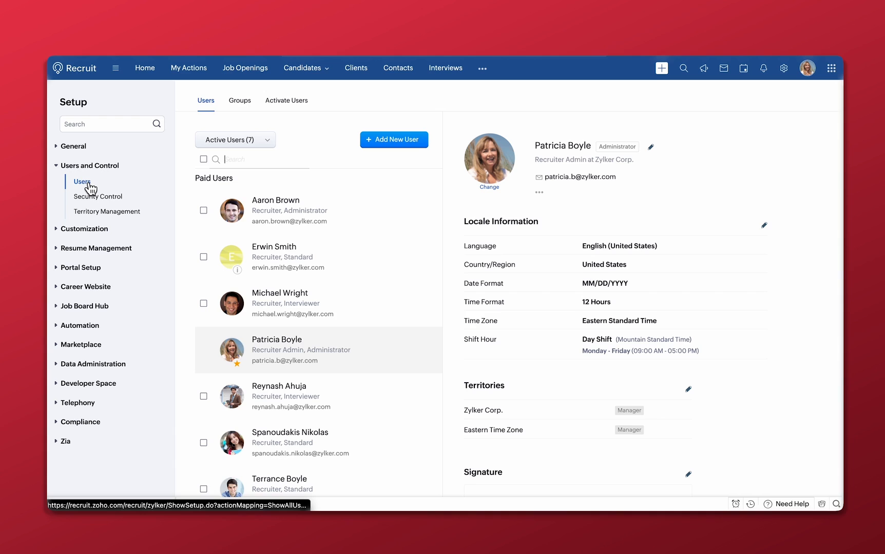
{"action": "left_click", "coordinate": [395, 142]}
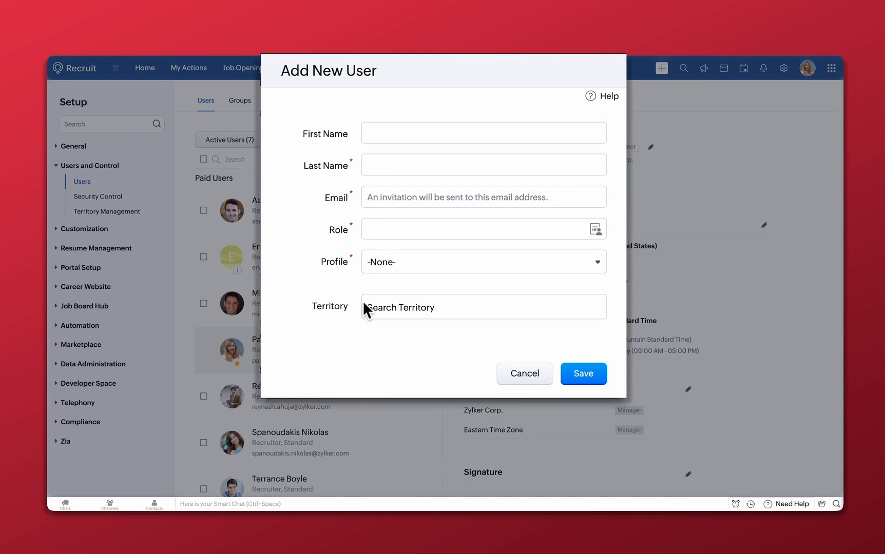
{"action": "left_click", "coordinate": [588, 381]}
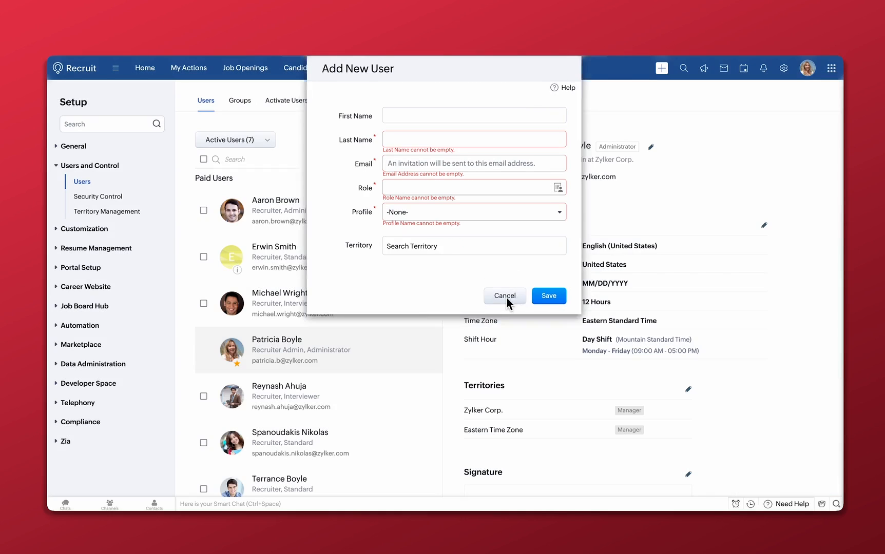
{"action": "left_click", "coordinate": [506, 296]}
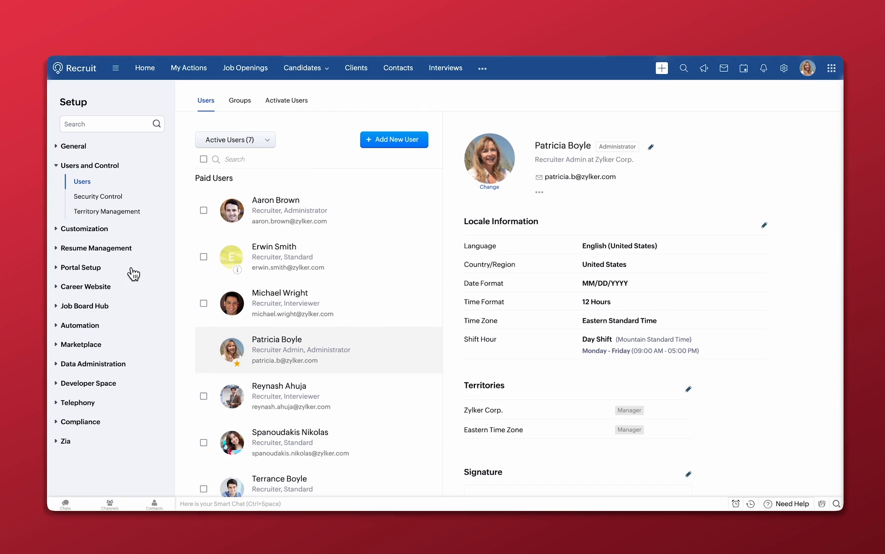
Examine the default organization permissions and the per-module sharing rules in Security Control's Data Sharing Settings
{"action": "left_click", "coordinate": [117, 202]}
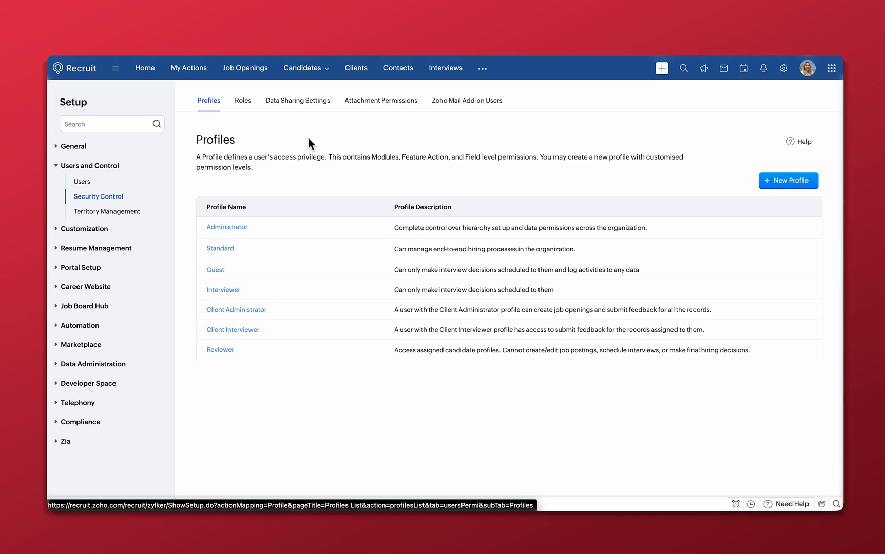
{"action": "left_click", "coordinate": [310, 106]}
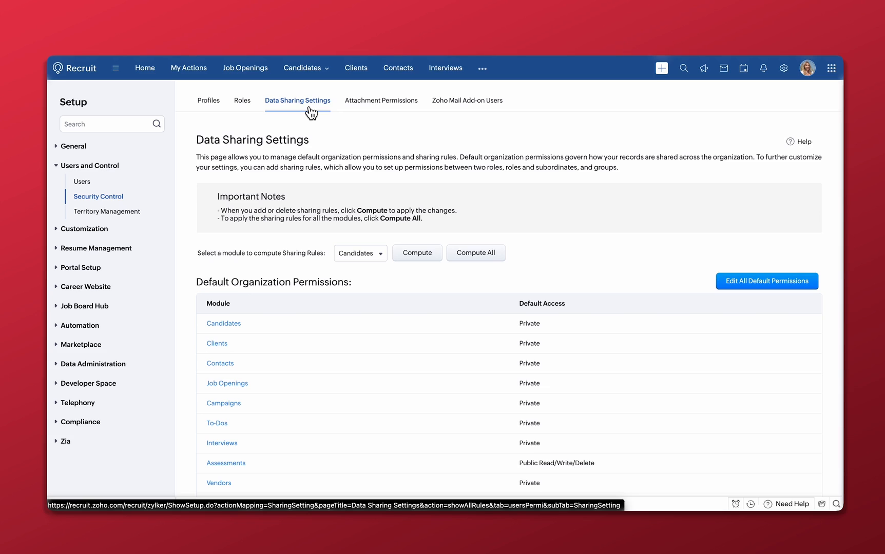
{"action": "scroll", "coordinate": [376, 386], "scroll_direction": "down", "scroll_amount": 5}
{"action": "scroll", "coordinate": [377, 387], "scroll_direction": "down", "scroll_amount": 20}
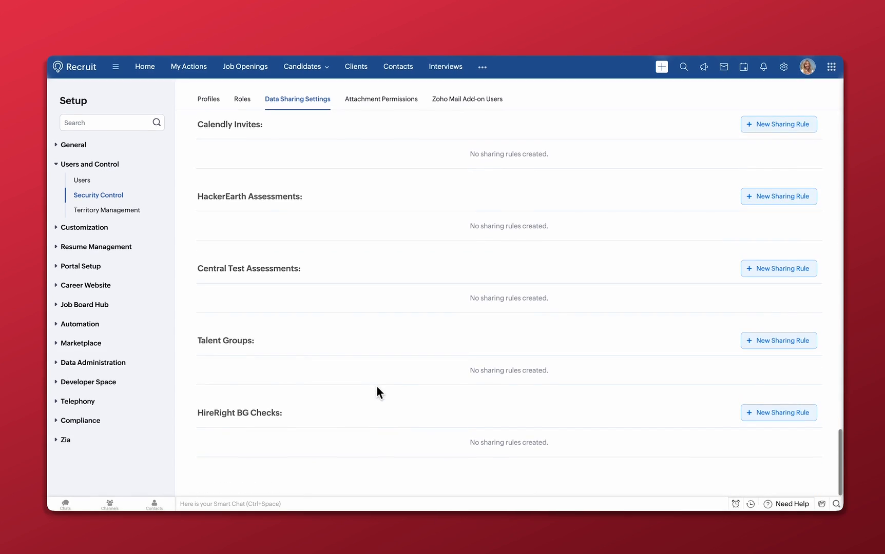
{"action": "scroll", "coordinate": [377, 386], "scroll_direction": "up", "scroll_amount": 7}
{"action": "scroll", "coordinate": [604, 277], "scroll_direction": "up", "scroll_amount": 20}
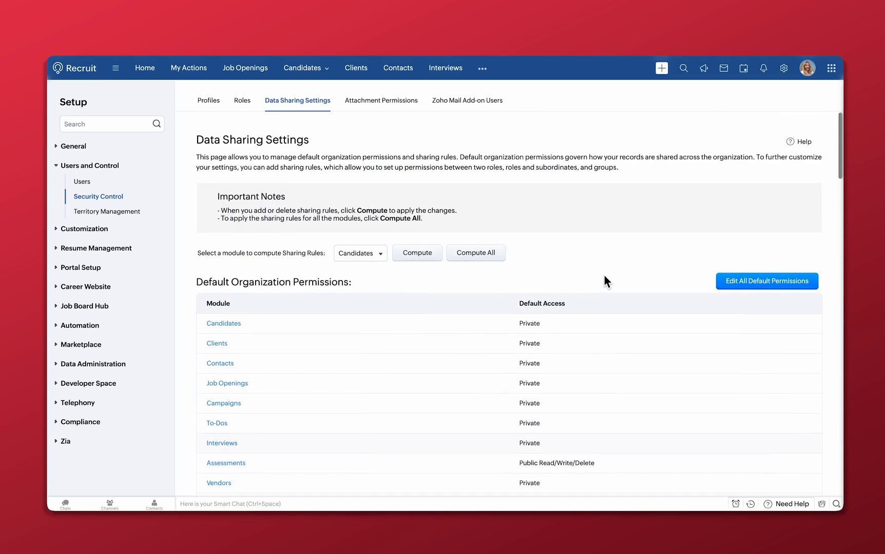
Set the default organization permission of the To-Dos module to Public Read Only and save the permissions
{"action": "left_click", "coordinate": [742, 282]}
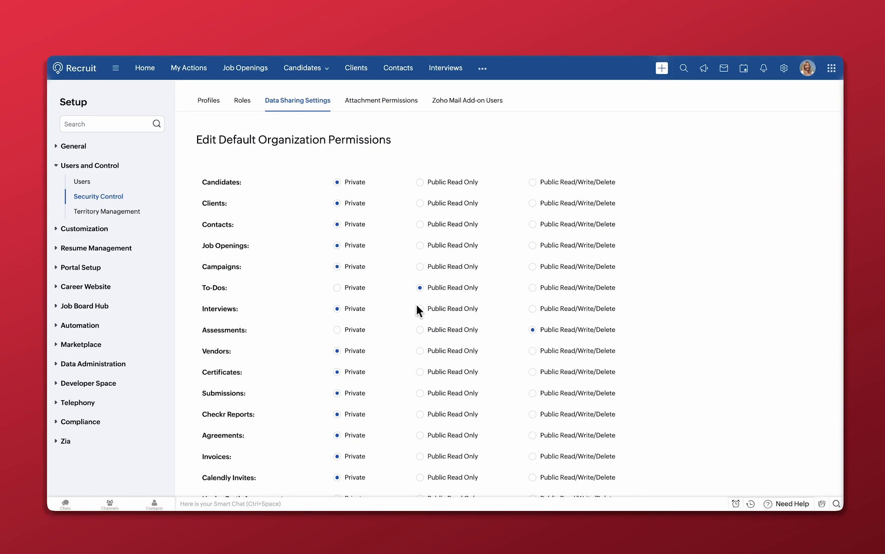
{"action": "scroll", "coordinate": [403, 350], "scroll_direction": "down", "scroll_amount": 3}
{"action": "left_click", "coordinate": [405, 469]}
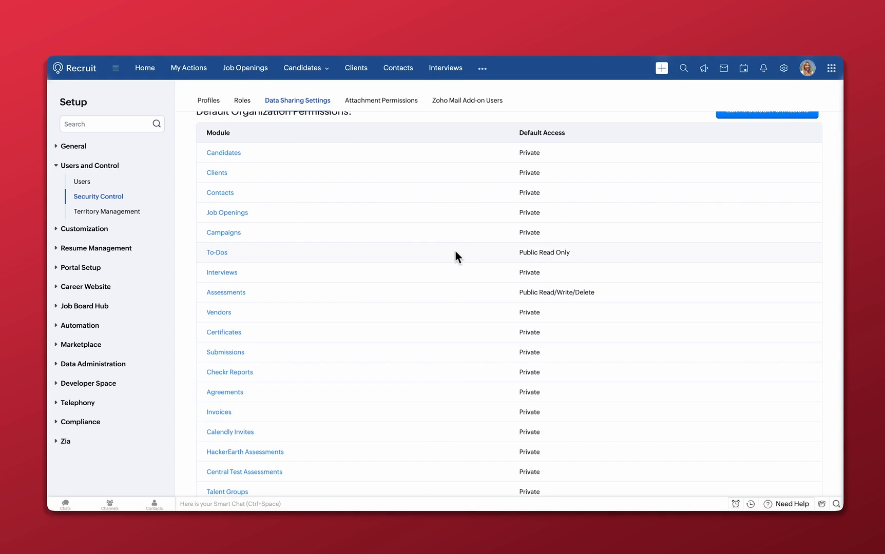
{"action": "scroll", "coordinate": [454, 254], "scroll_direction": "up", "scroll_amount": 3}
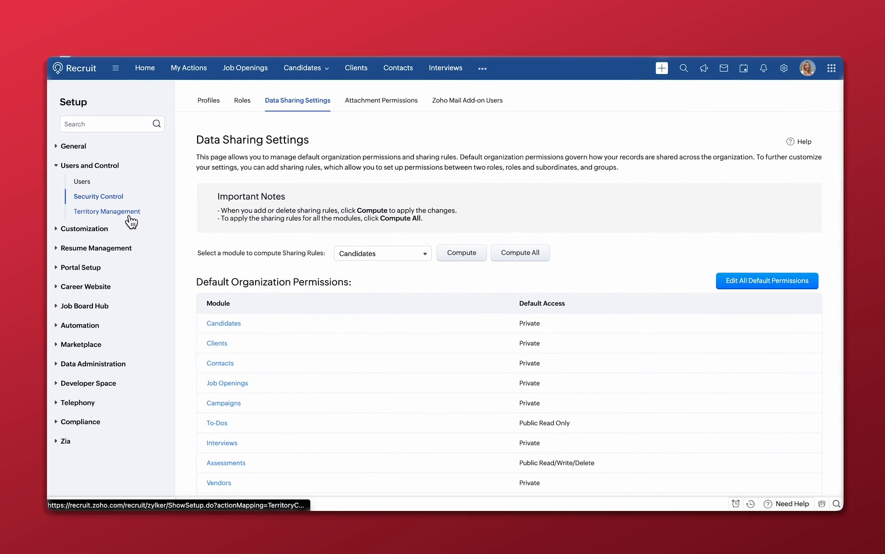
Open Territory Management and examine the territory hierarchy and the options for each territory
{"action": "left_click", "coordinate": [108, 211]}
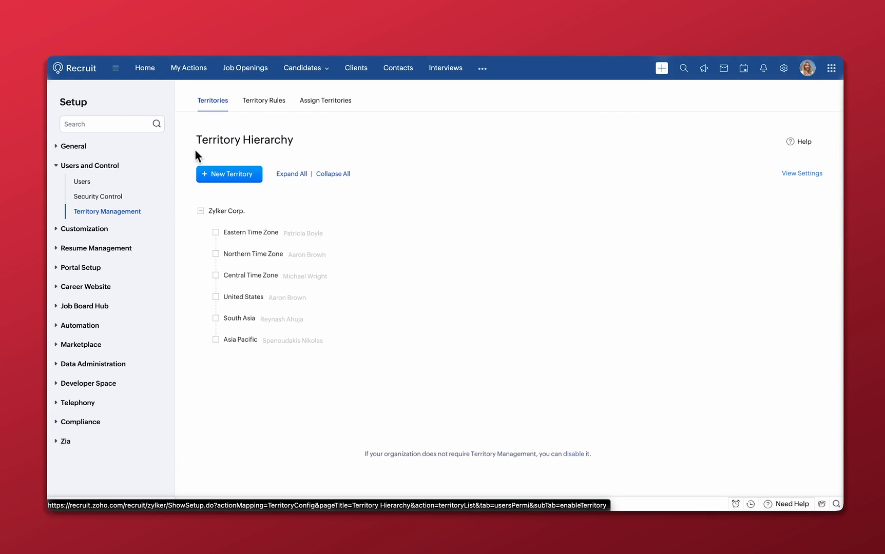
{"action": "mouse_move", "coordinate": [236, 347]}
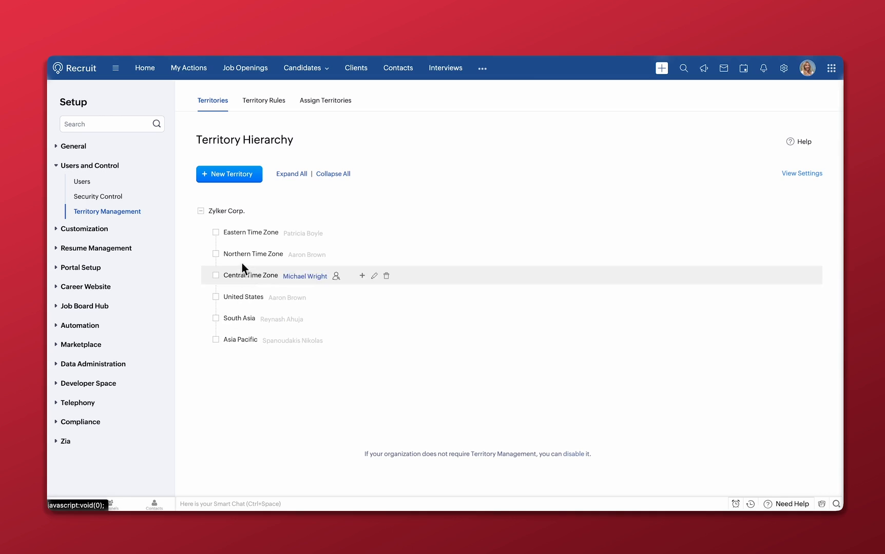
{"action": "mouse_move", "coordinate": [244, 216]}
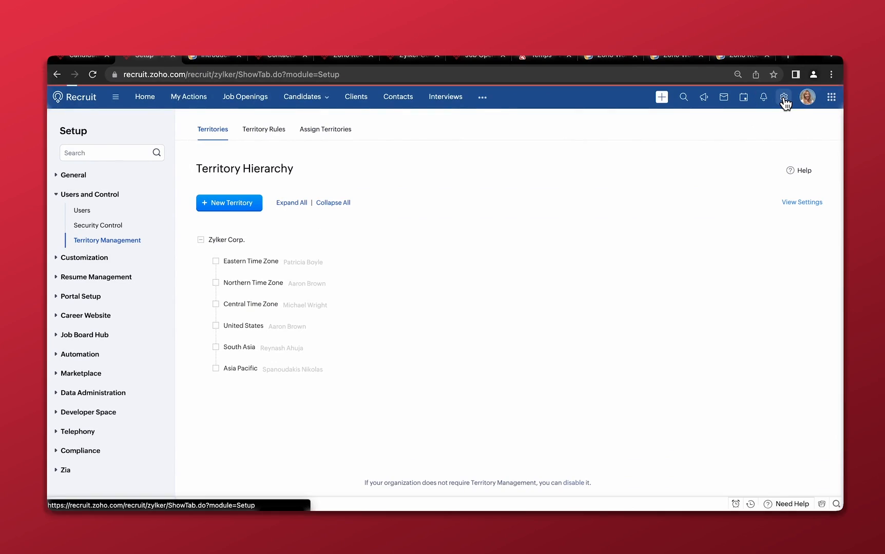
Open the Candidates module's layout from the Customization settings in Setup and examine its sections and fields
{"action": "left_click", "coordinate": [784, 99]}
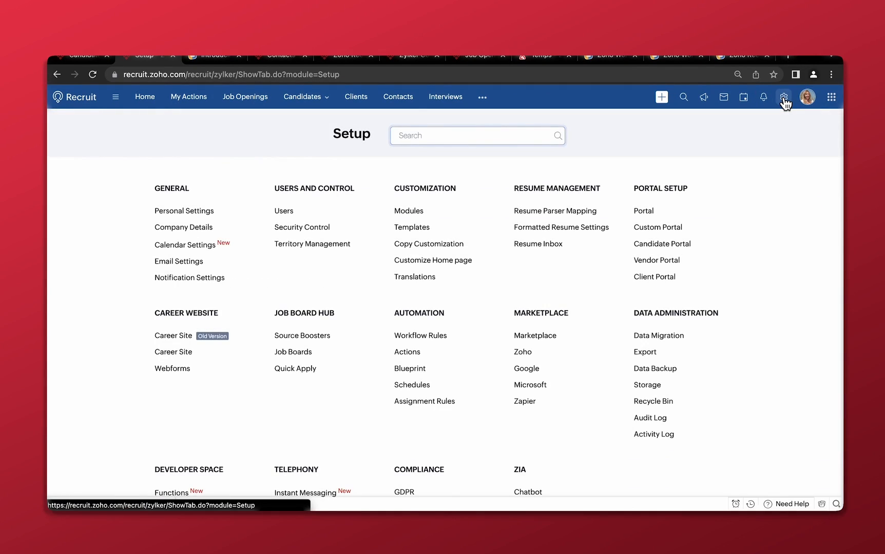
{"action": "left_click", "coordinate": [403, 184]}
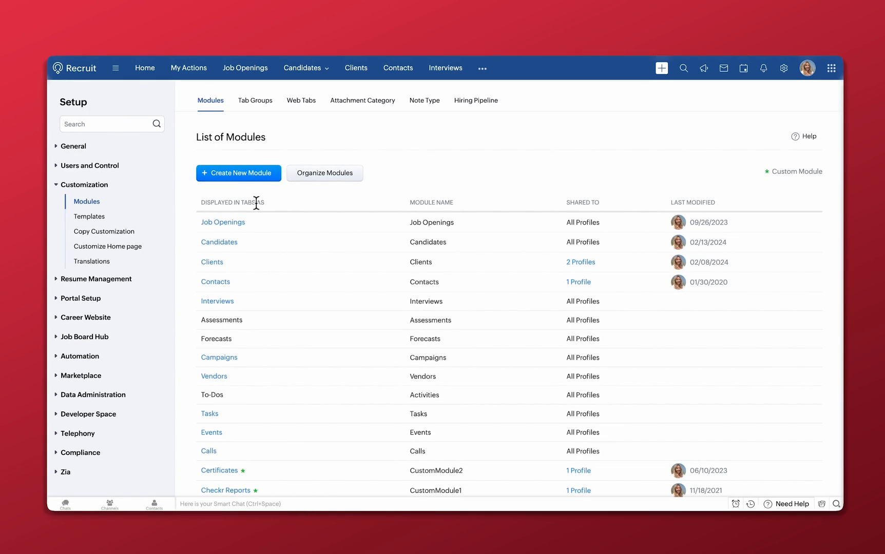
{"action": "left_click", "coordinate": [246, 244]}
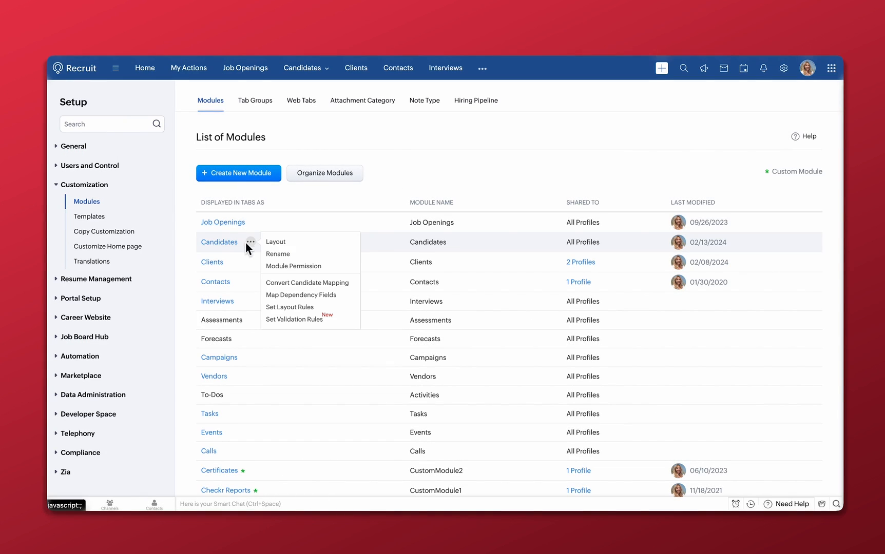
{"action": "left_click", "coordinate": [275, 246]}
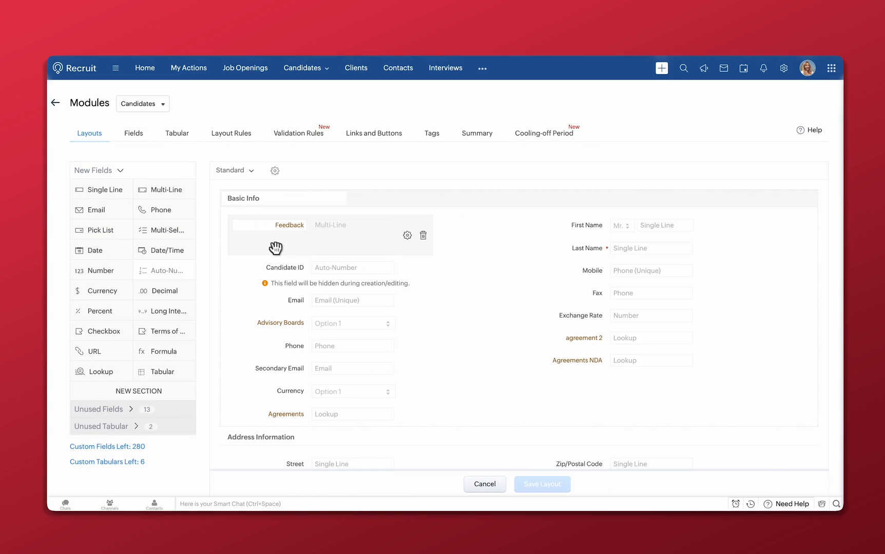
{"action": "scroll", "coordinate": [295, 403], "scroll_direction": "down", "scroll_amount": 7}
{"action": "scroll", "coordinate": [294, 403], "scroll_direction": "down", "scroll_amount": 9}
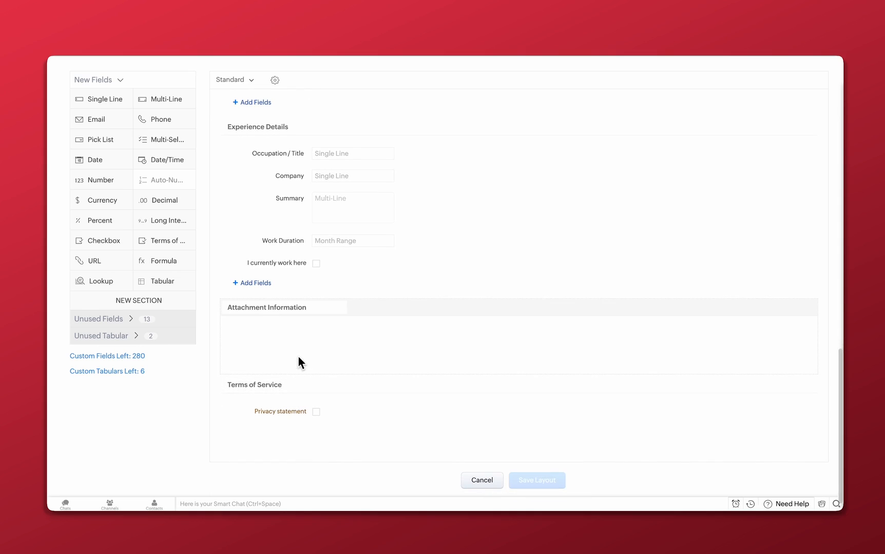
{"action": "scroll", "coordinate": [299, 359], "scroll_direction": "up", "scroll_amount": 15}
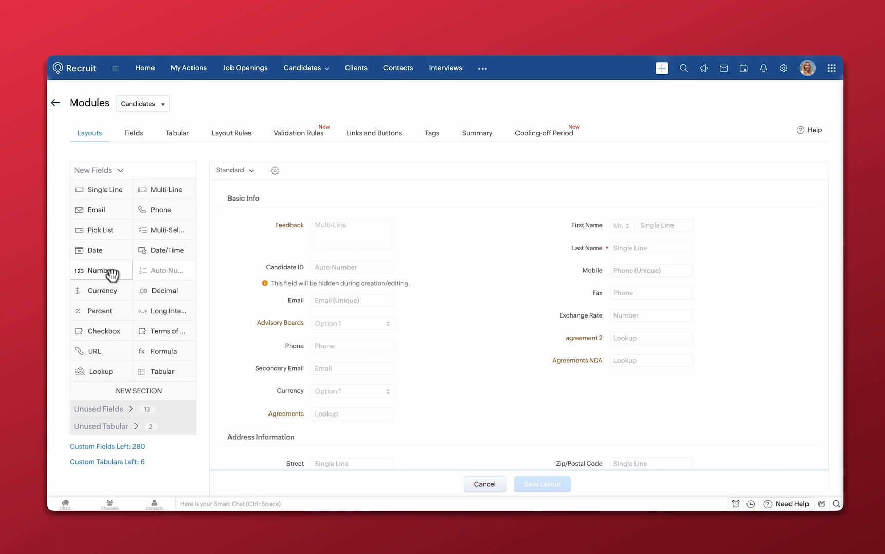
Add a Number field named Social Security Number below Candidate ID in the Basic Info section of the Candidates layout
{"action": "left_click_drag", "start_coordinate": [104, 274], "coordinate": [285, 303]}
{"action": "key", "text": "BackSpace"}
{"action": "key", "text": "BackSpace"}
{"action": "key", "text": "BackSpace"}
{"action": "key", "text": "BackSpace"}
{"action": "key", "text": "BackSpace"}
{"action": "key", "text": "BackSpace"}
{"action": "key", "text": "BackSpace"}
{"action": "key", "text": "BackSpace"}
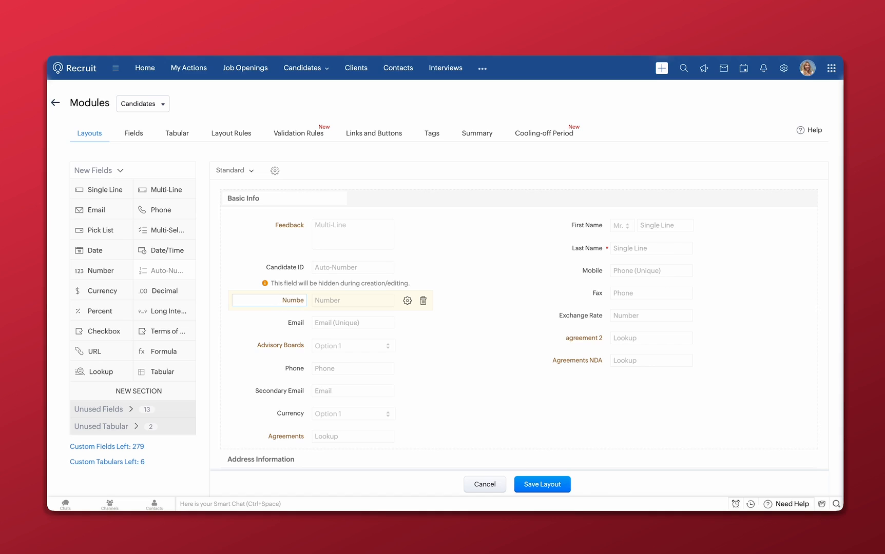
{"action": "type", "text": "Soci"}
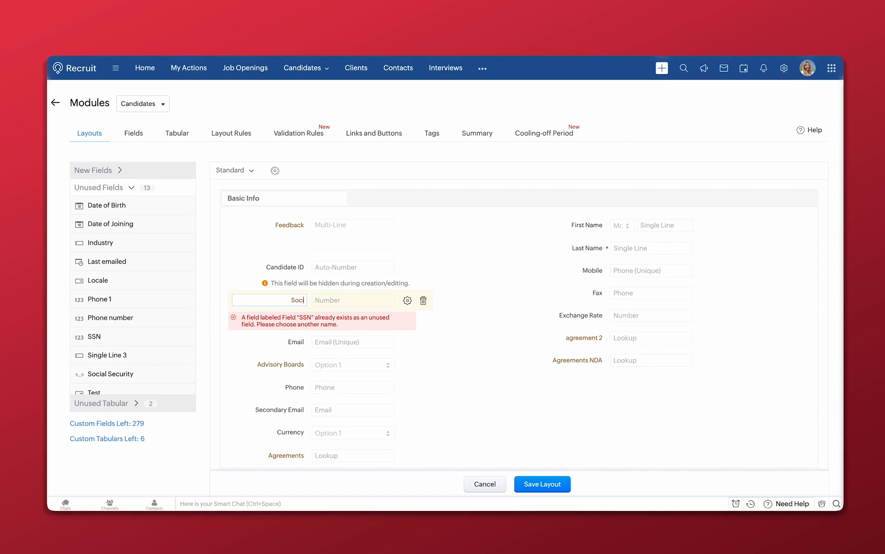
{"action": "type", "text": "al Security Number"}
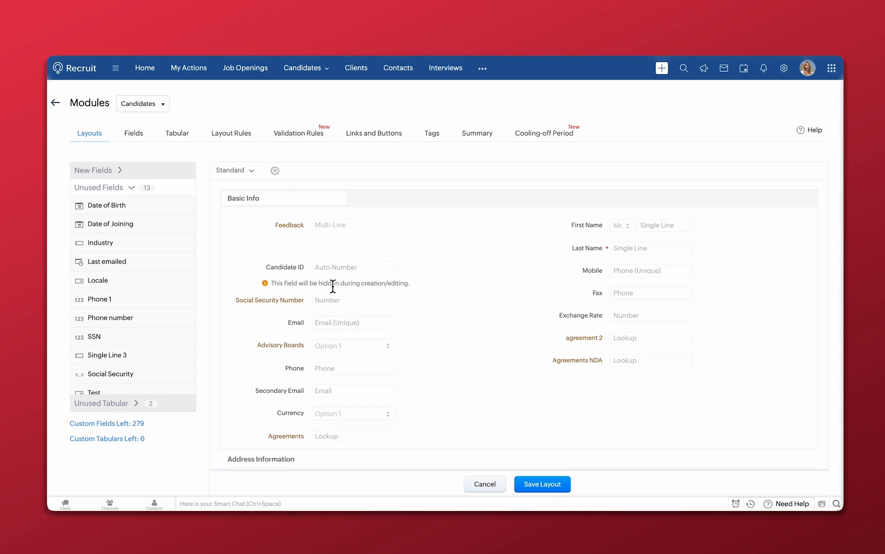
Make the Social Security Number field required and encrypted in its properties, and save the Candidates layout
{"action": "left_click", "coordinate": [412, 303]}
{"action": "left_click", "coordinate": [414, 305]}
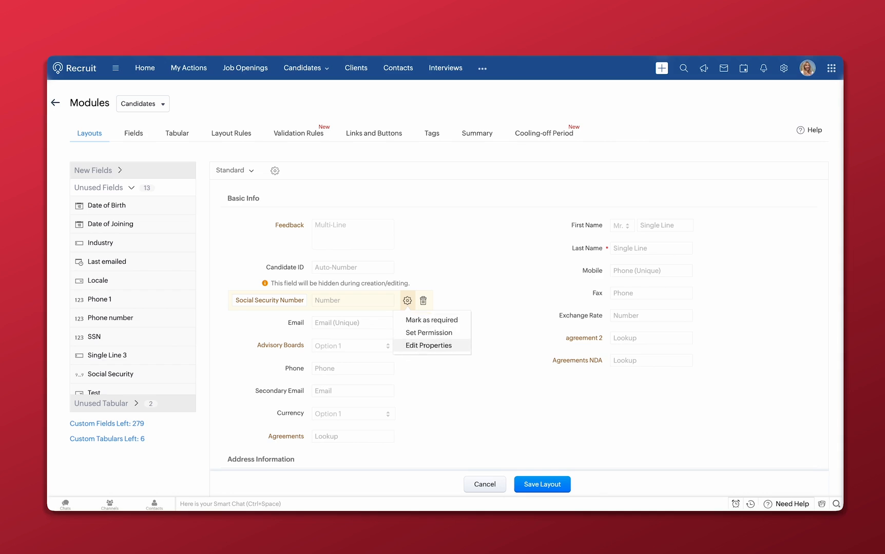
{"action": "left_click", "coordinate": [422, 346]}
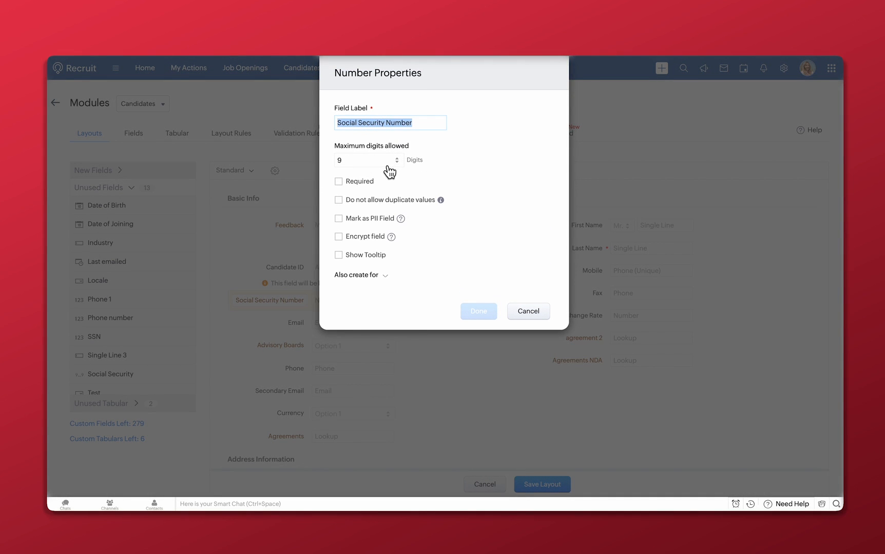
{"action": "left_click", "coordinate": [346, 201]}
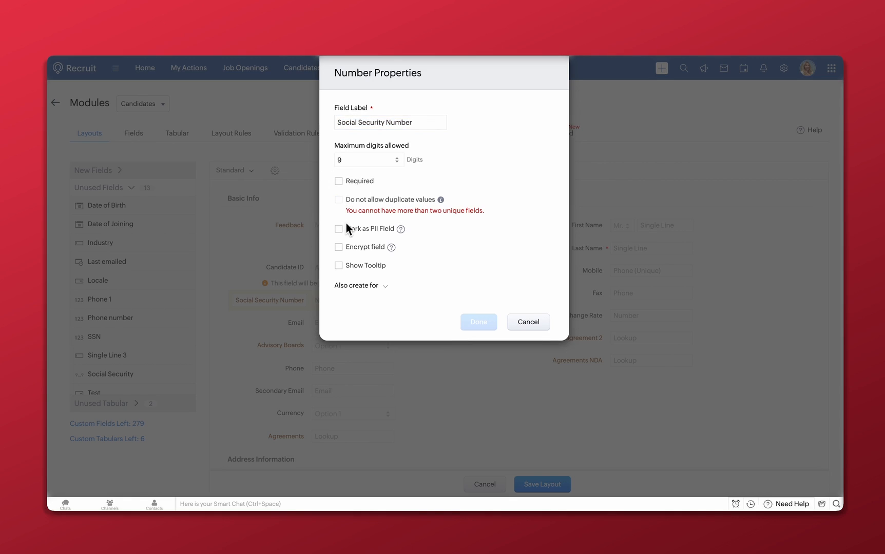
{"action": "left_click", "coordinate": [340, 182]}
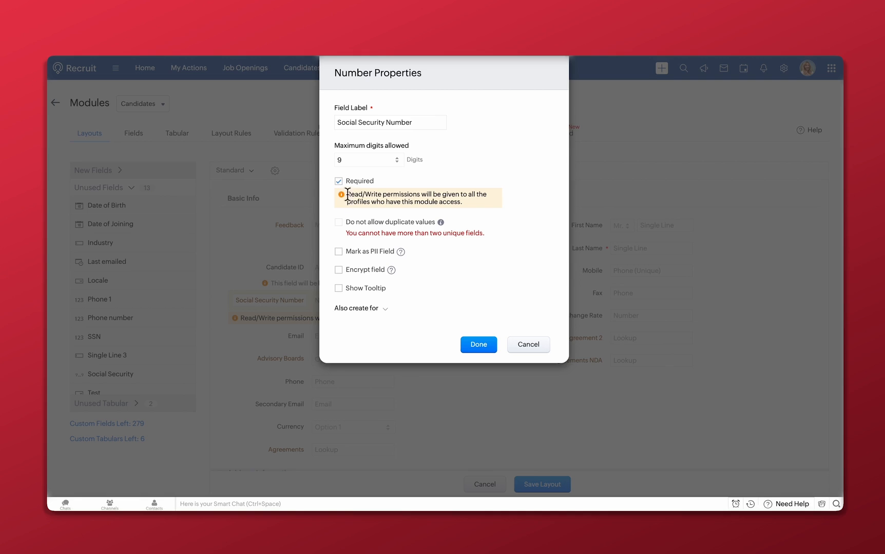
{"action": "left_click", "coordinate": [339, 270]}
{"action": "left_click", "coordinate": [481, 344]}
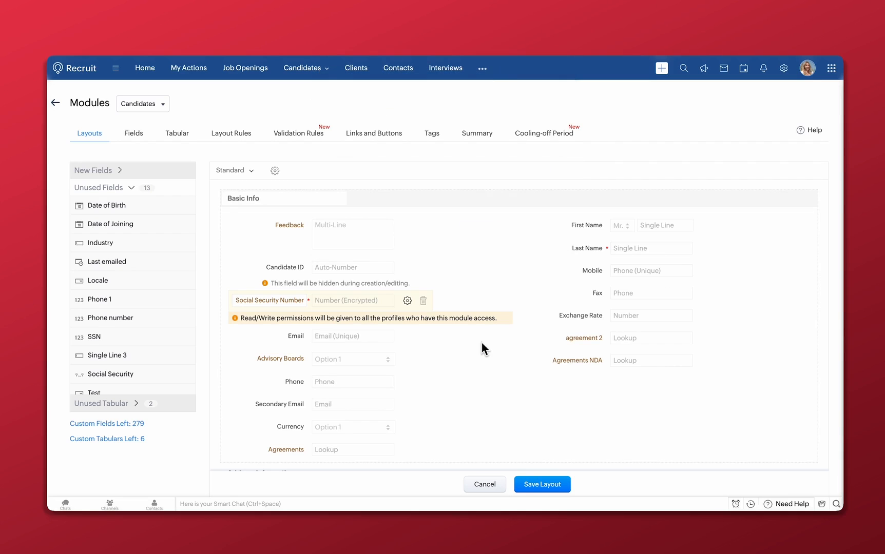
{"action": "left_click", "coordinate": [532, 486]}
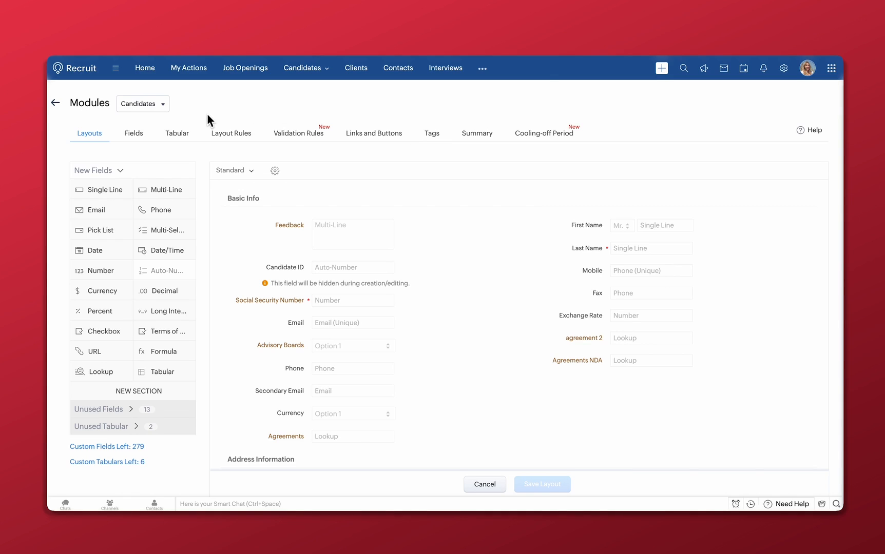
Review the Candidates module's field list, tabular sections and layout rules, including the conditions of the India Recruitment rule
{"action": "left_click", "coordinate": [145, 138]}
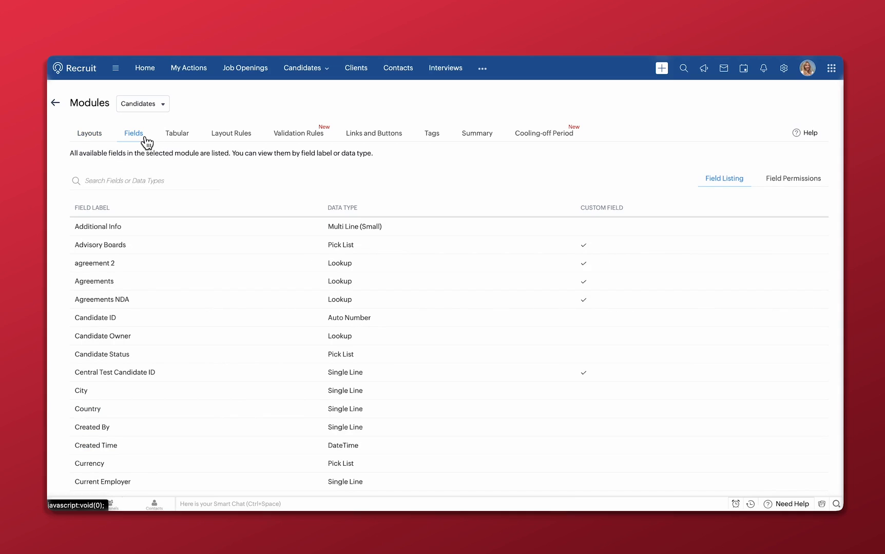
{"action": "left_click", "coordinate": [176, 137]}
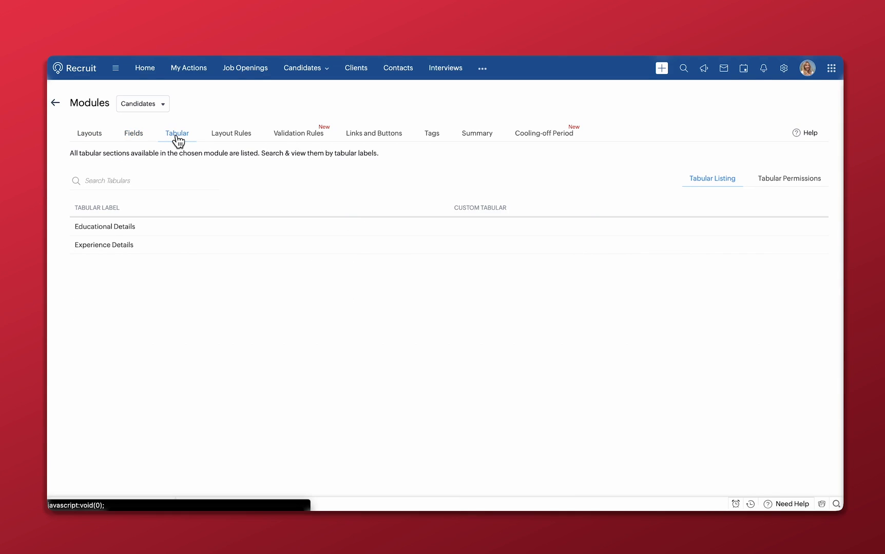
{"action": "left_click", "coordinate": [225, 144]}
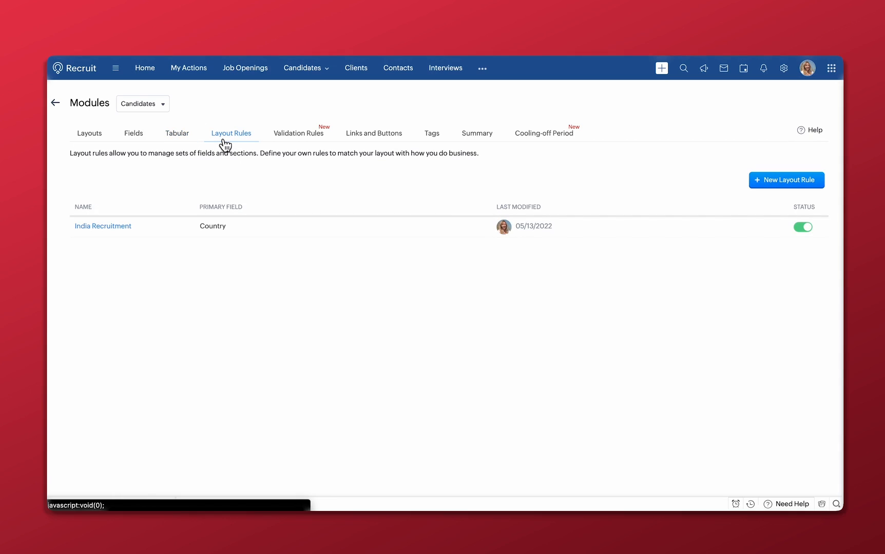
{"action": "left_click", "coordinate": [106, 228]}
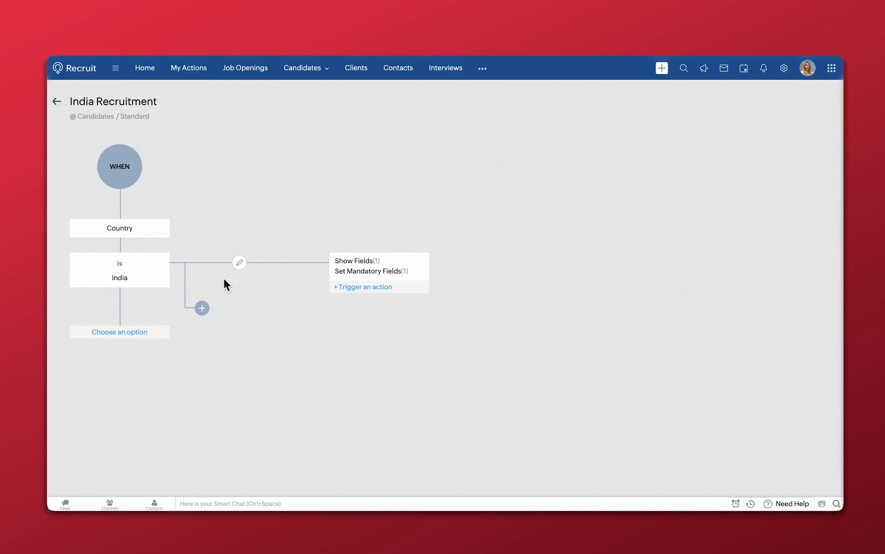
{"action": "left_click", "coordinate": [58, 107]}
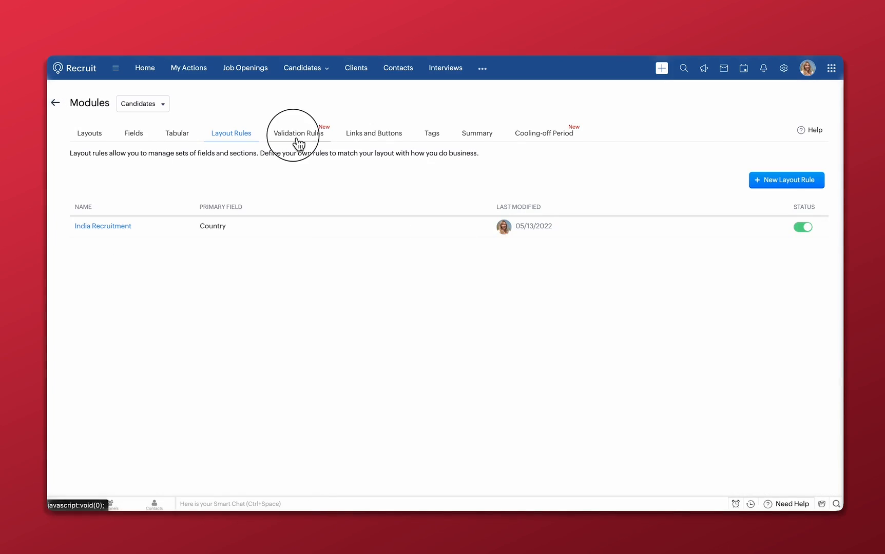
Examine the Candidates validation rules and the fields offered for a new rule, and cancel the rule's creation
{"action": "left_click", "coordinate": [298, 135]}
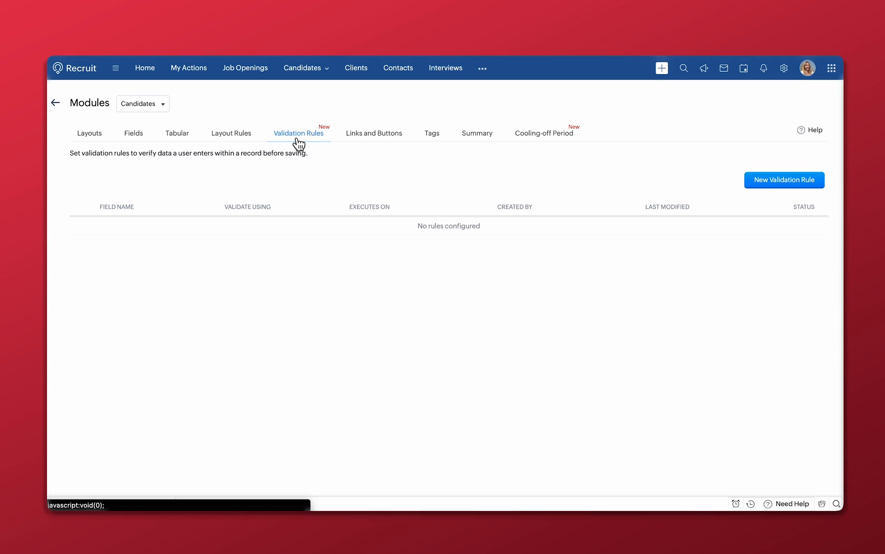
{"action": "left_click", "coordinate": [795, 180]}
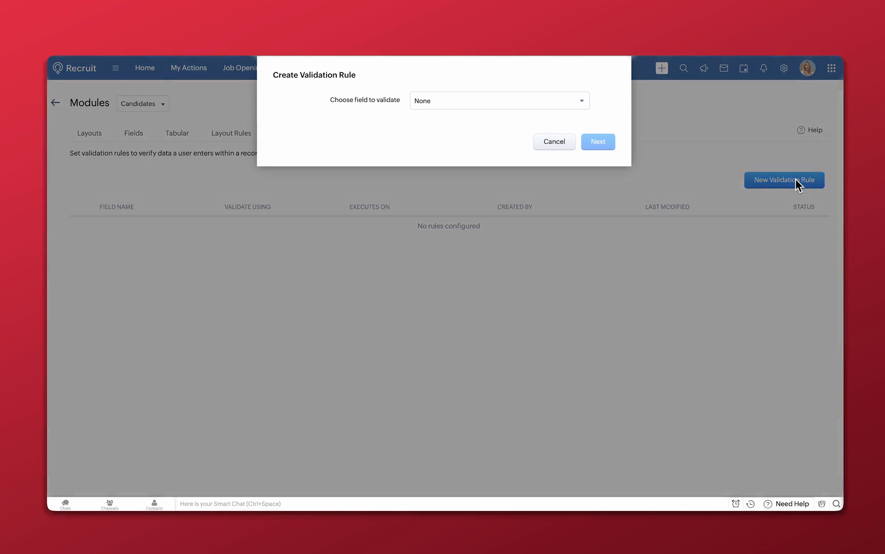
{"action": "left_click", "coordinate": [529, 106]}
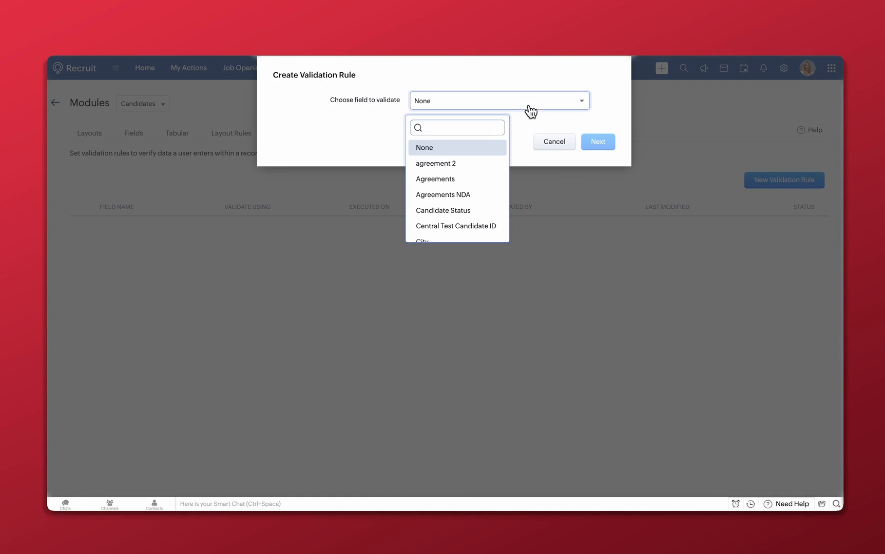
{"action": "scroll", "coordinate": [464, 226], "scroll_direction": "down", "scroll_amount": 1}
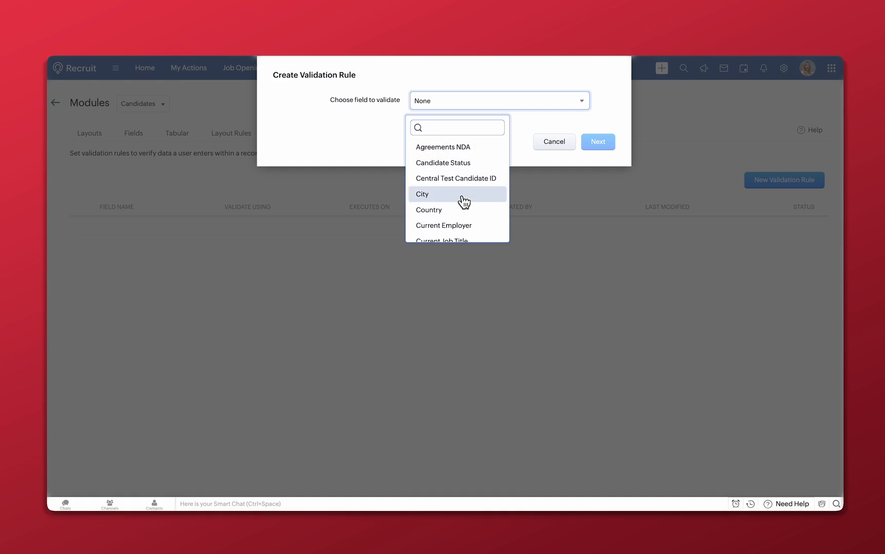
{"action": "scroll", "coordinate": [460, 220], "scroll_direction": "down", "scroll_amount": 1}
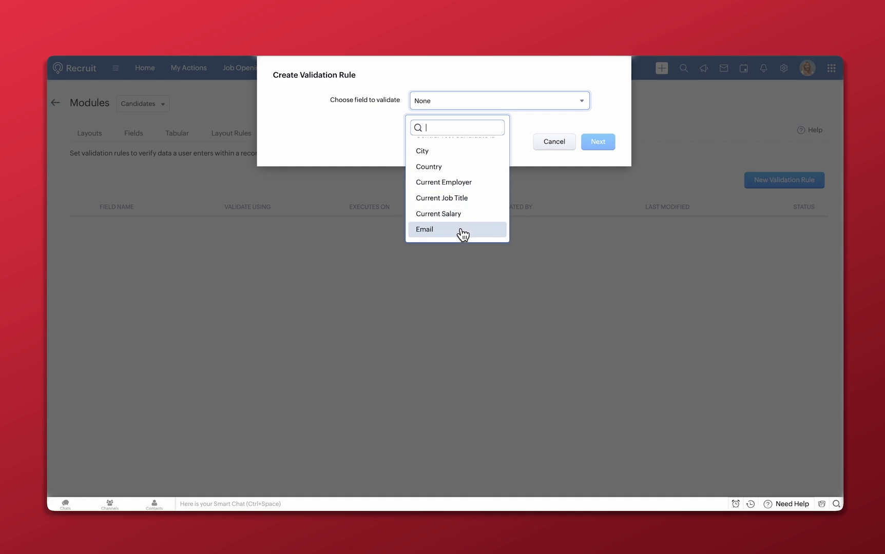
{"action": "left_click", "coordinate": [552, 144]}
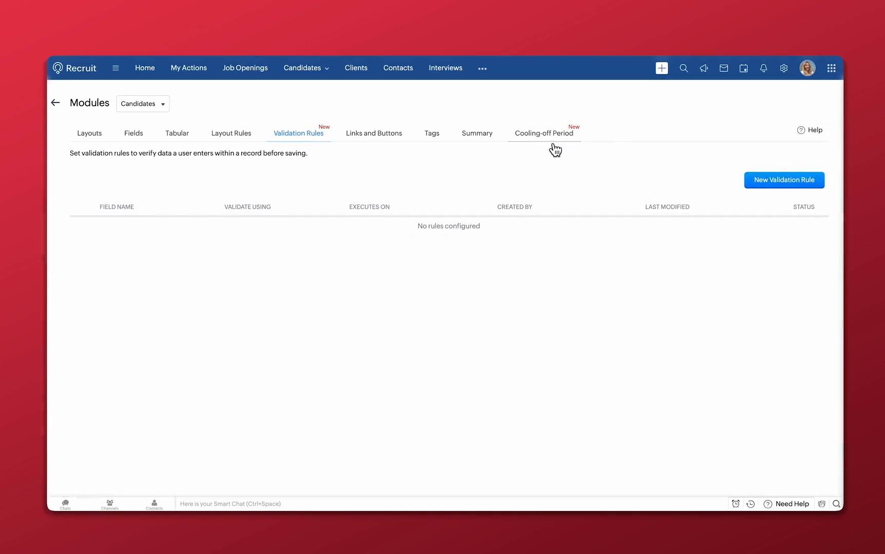
Review the Candidates module's links and buttons, tags, summary and cooling-off period settings, and return to its layout
{"action": "left_click", "coordinate": [400, 146]}
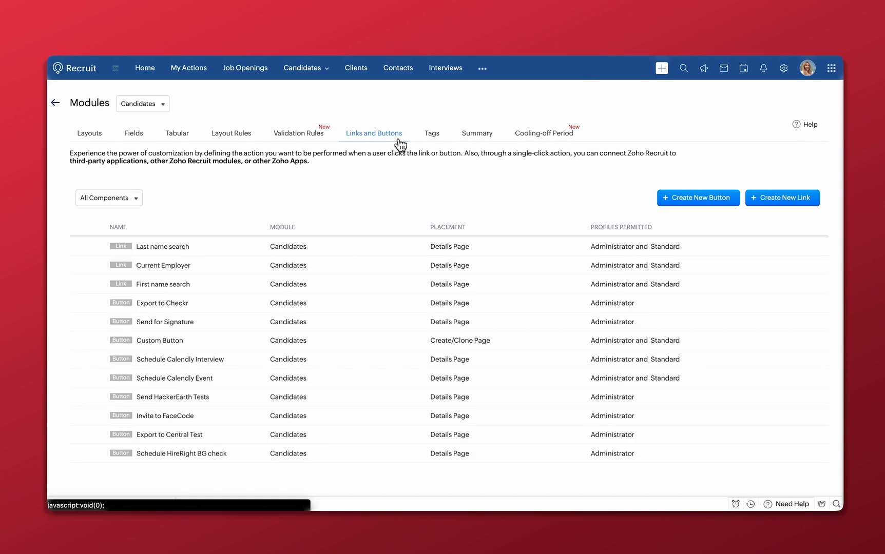
{"action": "left_click", "coordinate": [433, 135]}
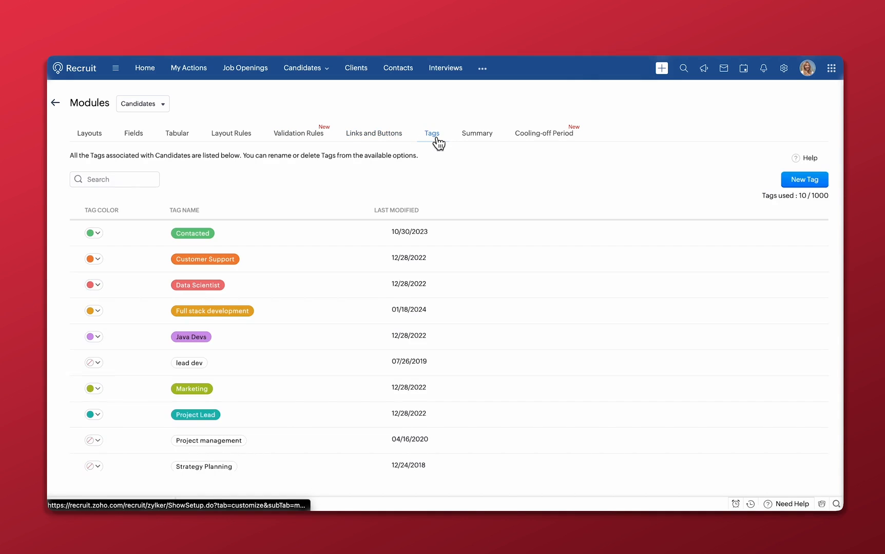
{"action": "left_click", "coordinate": [481, 145]}
{"action": "left_click", "coordinate": [520, 143]}
{"action": "left_click", "coordinate": [89, 133]}
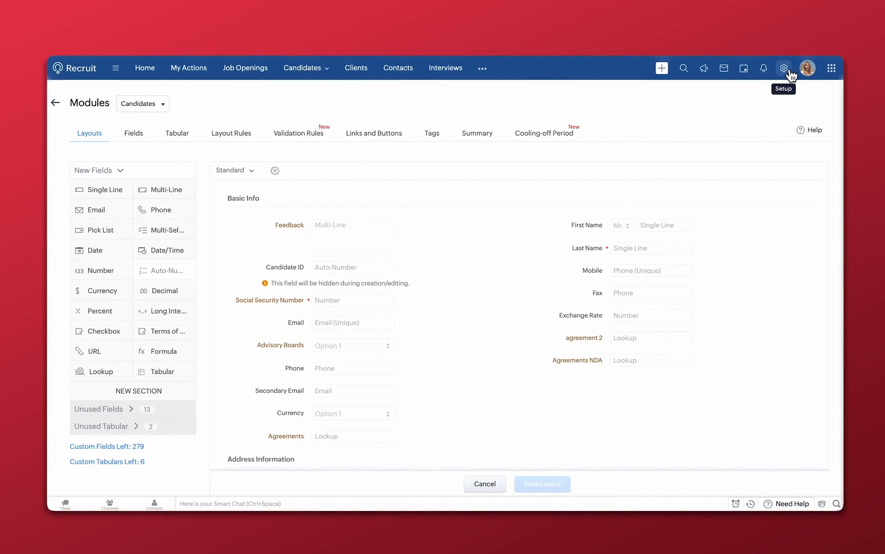
Review the Data Migration page under Data Administration in Setup and the import options of the Candidates list
{"action": "left_click", "coordinate": [790, 73]}
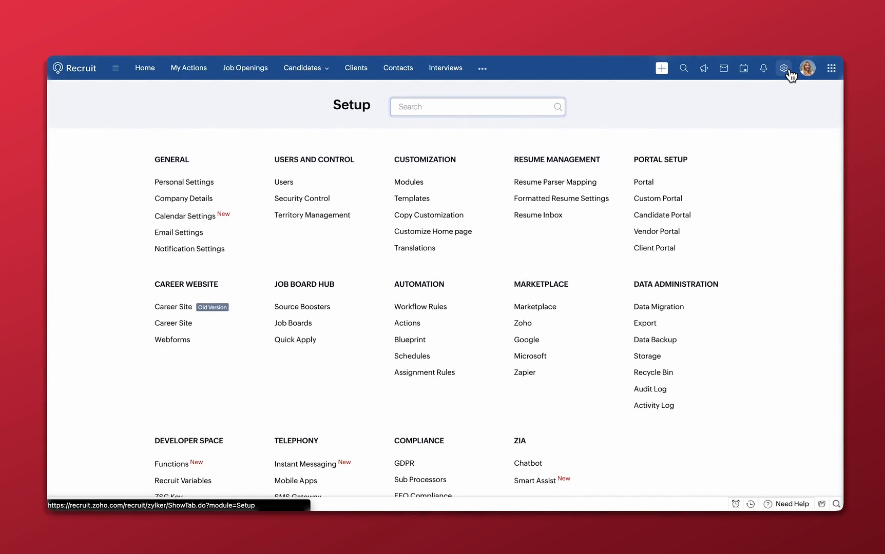
{"action": "scroll", "coordinate": [788, 75], "scroll_direction": "down", "scroll_amount": 3}
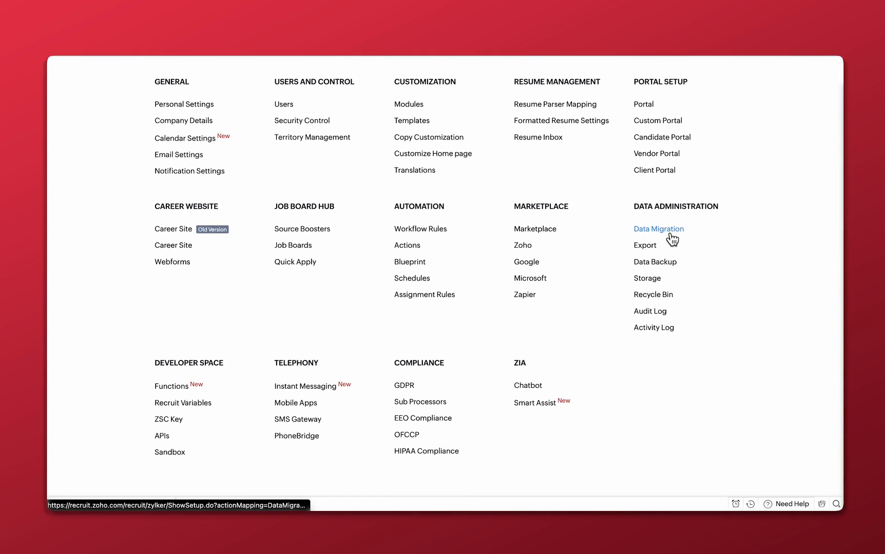
{"action": "left_click", "coordinate": [669, 232]}
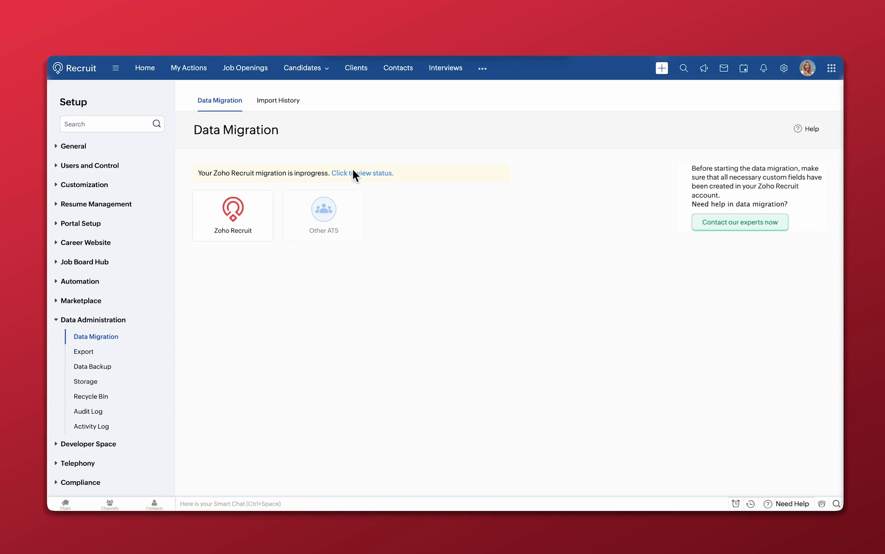
{"action": "left_click", "coordinate": [308, 77]}
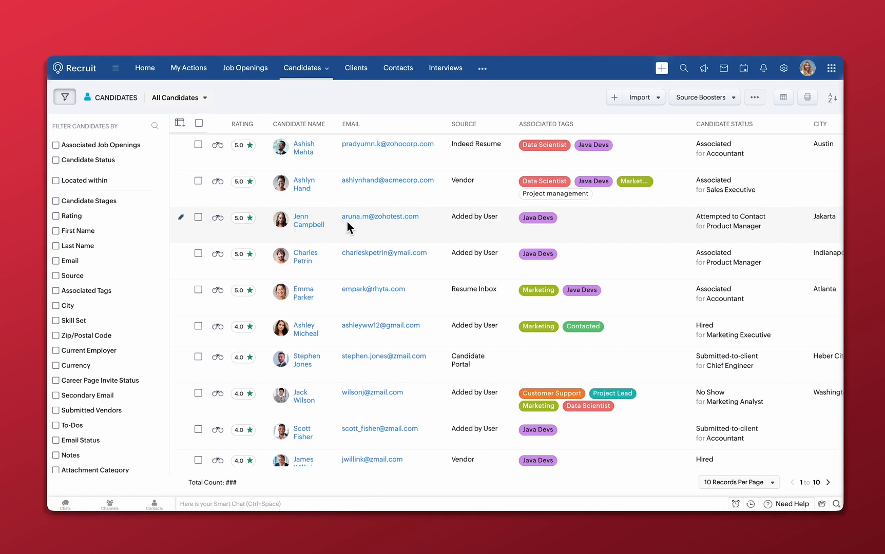
{"action": "left_click", "coordinate": [652, 101]}
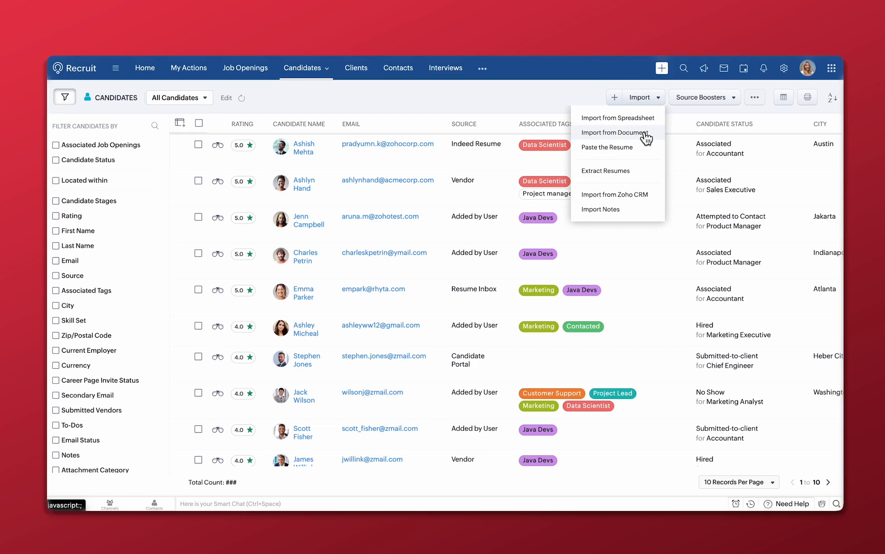
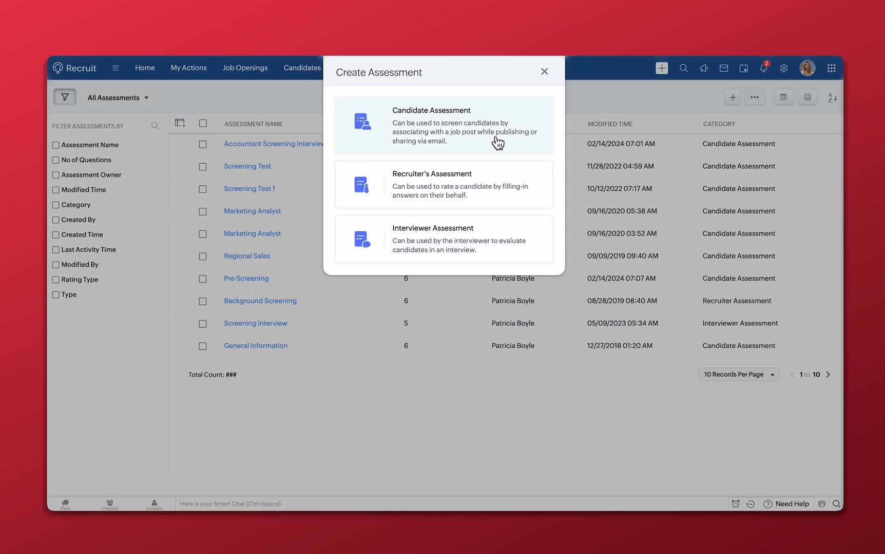
Start a new candidate assessment named Candidate Assessment with the type Background Screening
{"action": "left_click", "coordinate": [496, 143]}
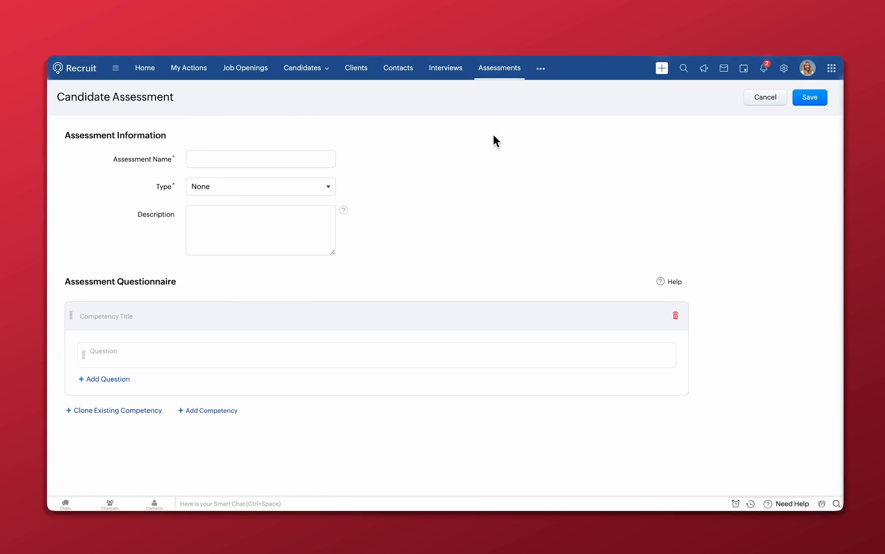
{"action": "left_click", "coordinate": [209, 160]}
{"action": "type", "text": "Candidate Assessment"}
{"action": "left_click", "coordinate": [209, 189]}
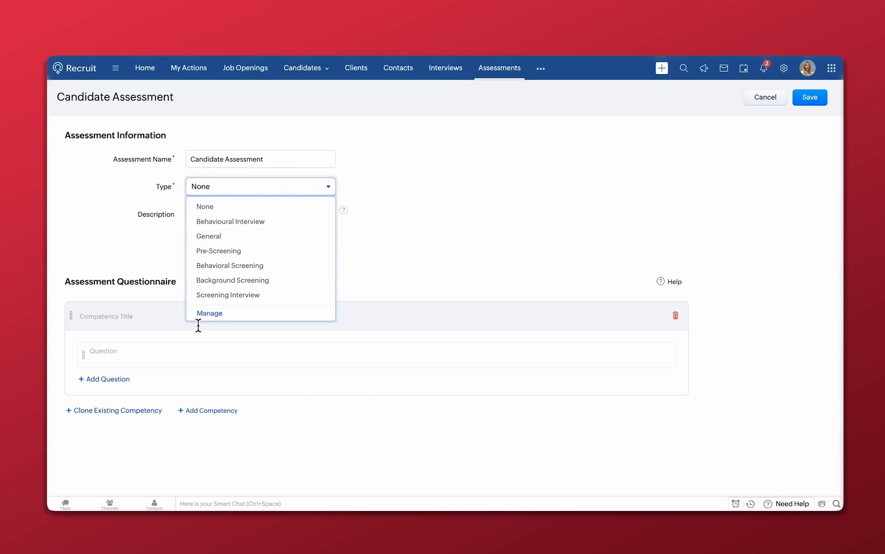
{"action": "left_click", "coordinate": [211, 282]}
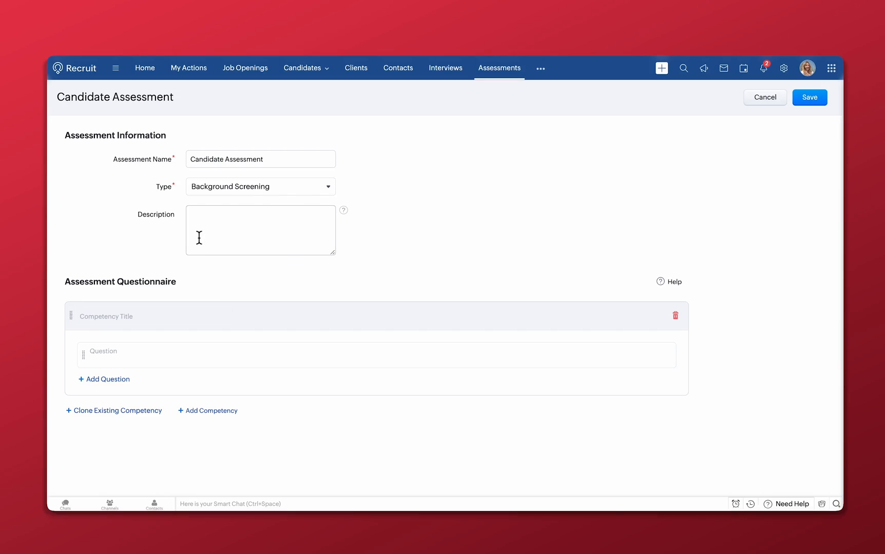
Enter the question "How experienced are you?" in the questionnaire and set its question type to Drop Down
{"action": "left_click", "coordinate": [103, 351]}
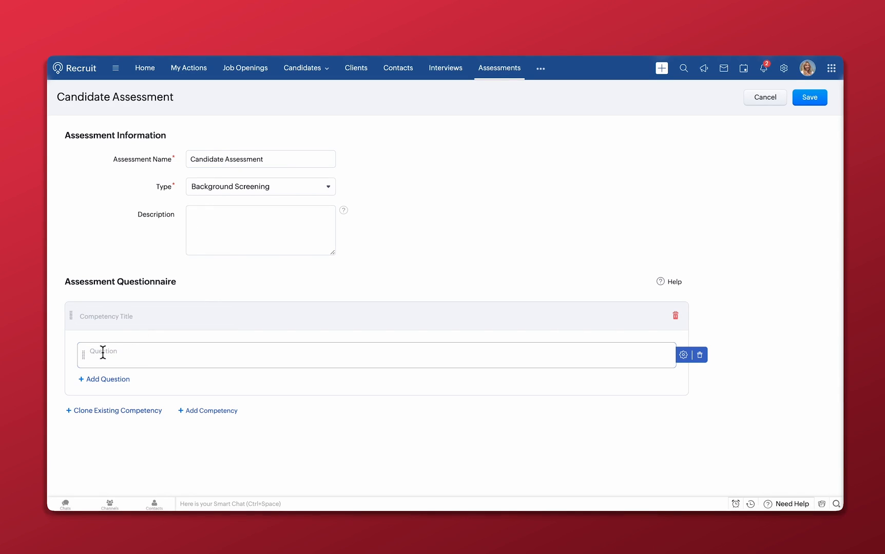
{"action": "type", "text": "How experienced are you?"}
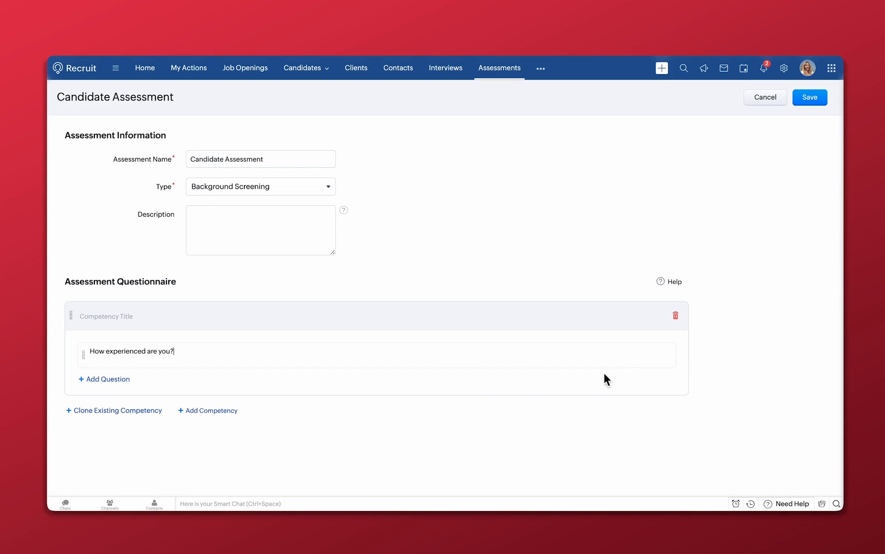
{"action": "left_click", "coordinate": [684, 355]}
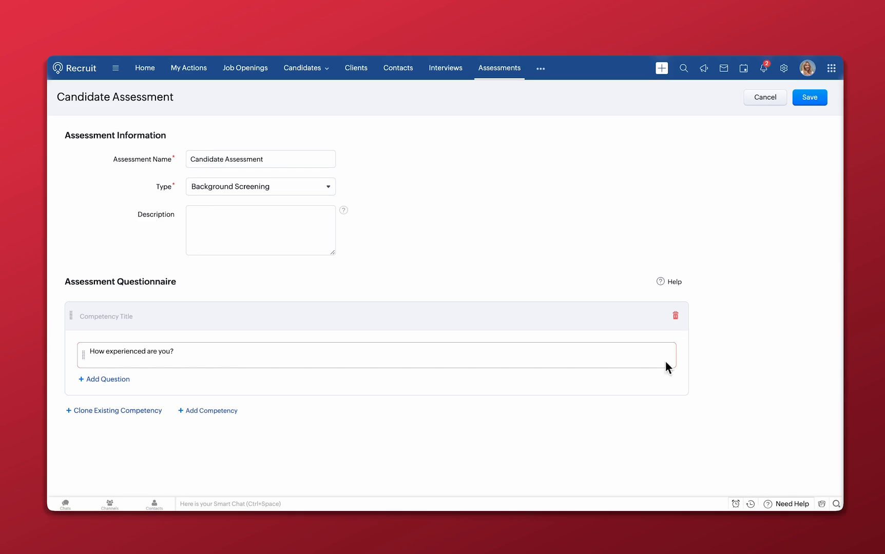
{"action": "left_click", "coordinate": [683, 355]}
{"action": "left_click", "coordinate": [708, 391]}
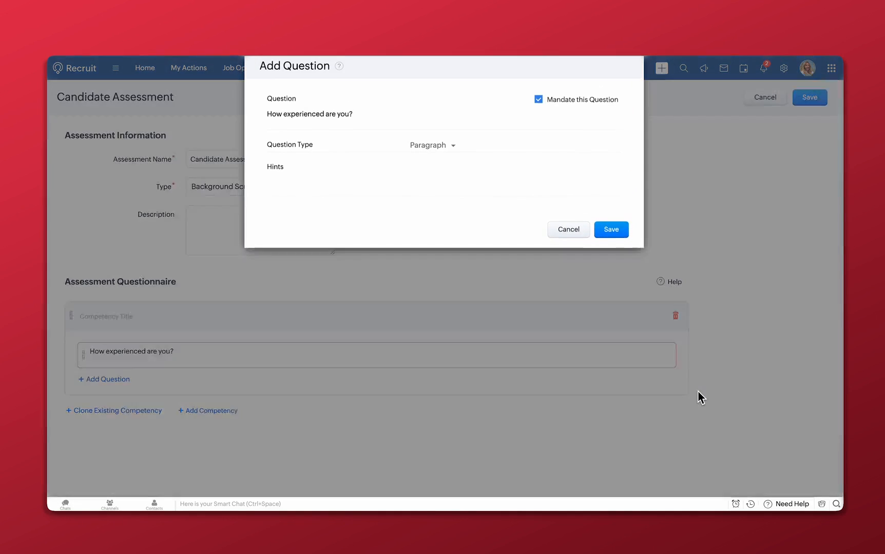
{"action": "left_click", "coordinate": [455, 150]}
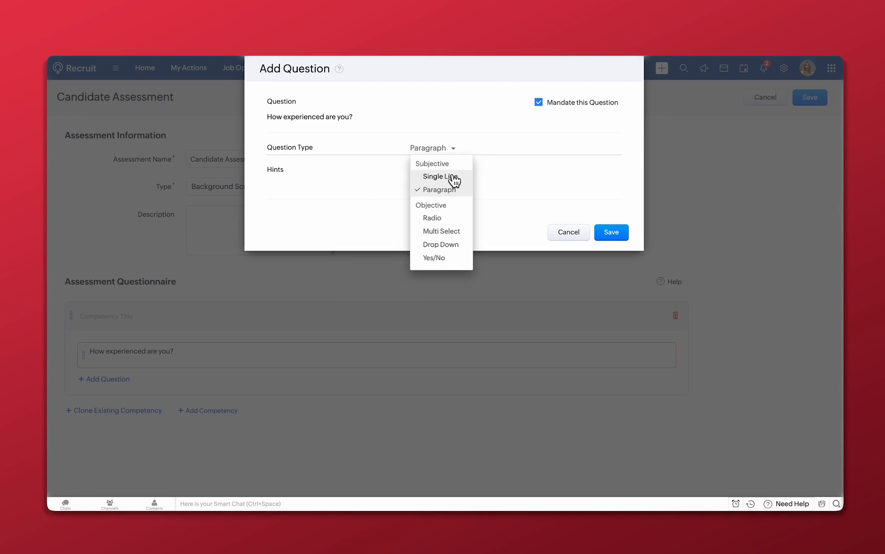
{"action": "left_click", "coordinate": [449, 250]}
Give the question the options Fresher, 2-3 yrs and 5+ yrs, and save the question
{"action": "left_click", "coordinate": [332, 207]}
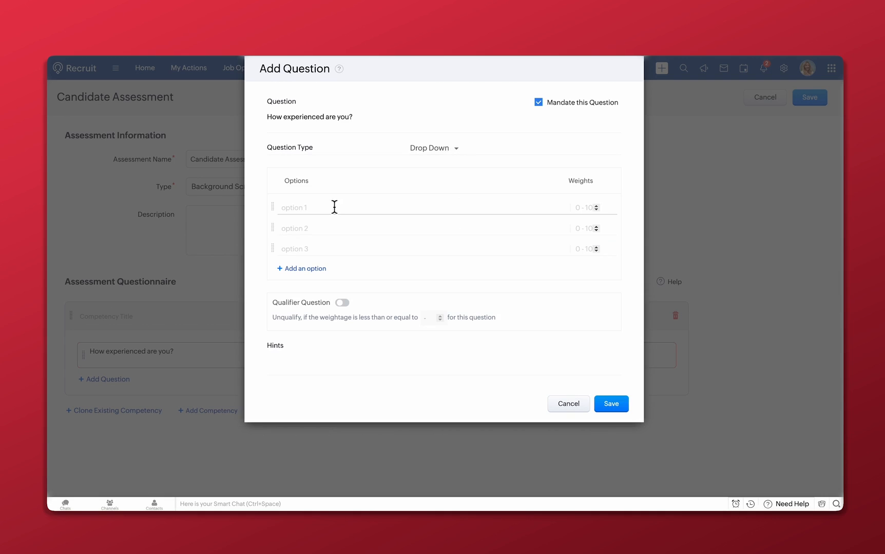
{"action": "type", "text": "Fresher"}
{"action": "left_click", "coordinate": [317, 228]}
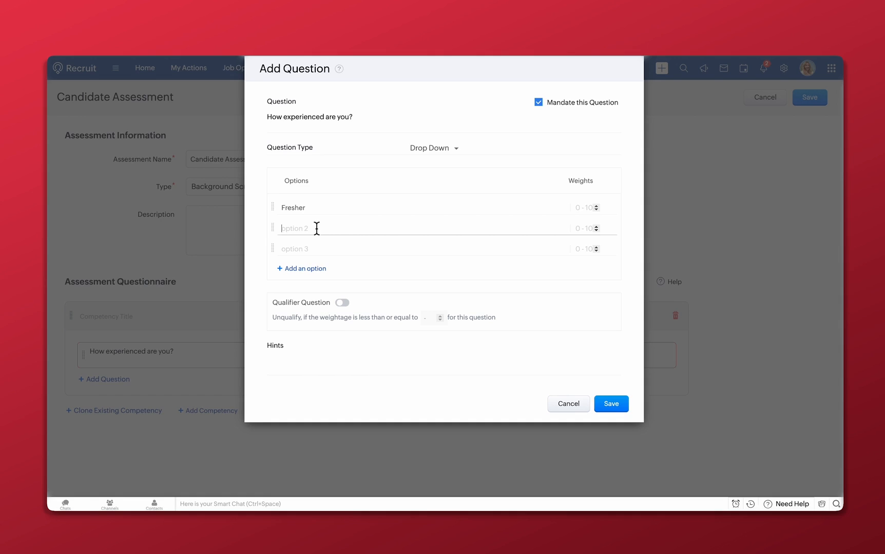
{"action": "type", "text": "2-3 yrs"}
{"action": "left_click", "coordinate": [308, 249]}
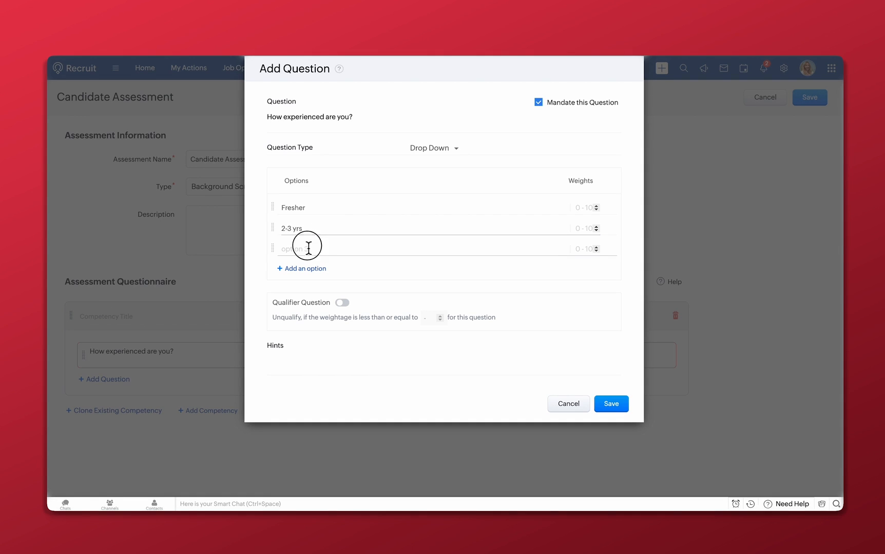
{"action": "type", "text": "5"}
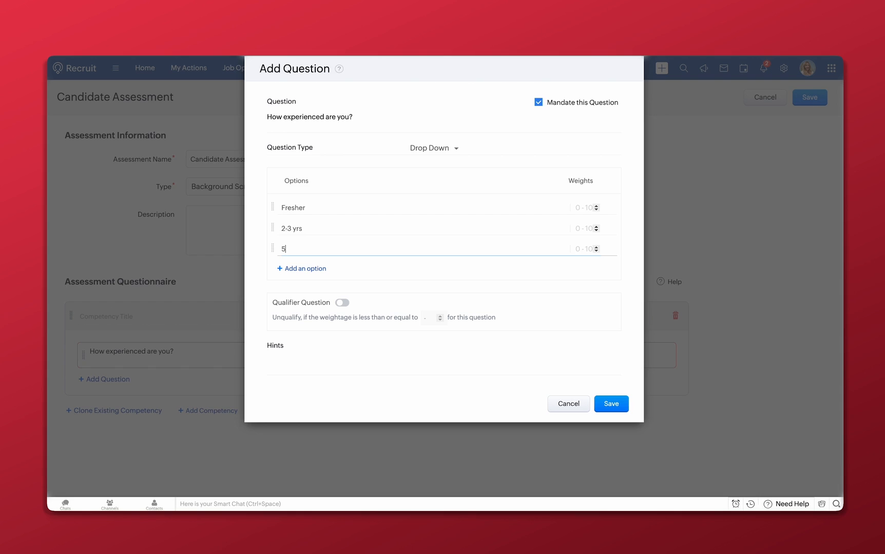
{"action": "type", "text": "+ yrs"}
{"action": "left_click", "coordinate": [612, 406]}
Title the competency Experience in Years, save the assessment and close its preview
{"action": "left_click", "coordinate": [89, 316]}
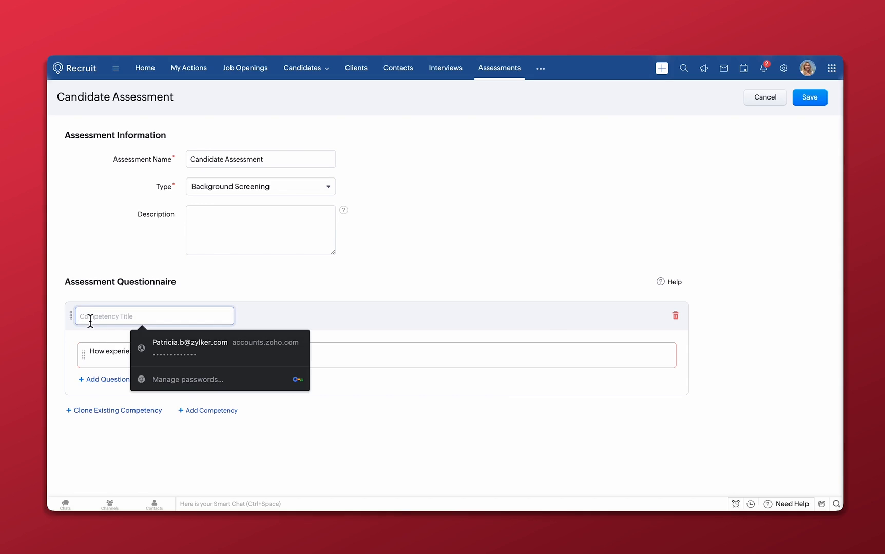
{"action": "type", "text": "Experi"}
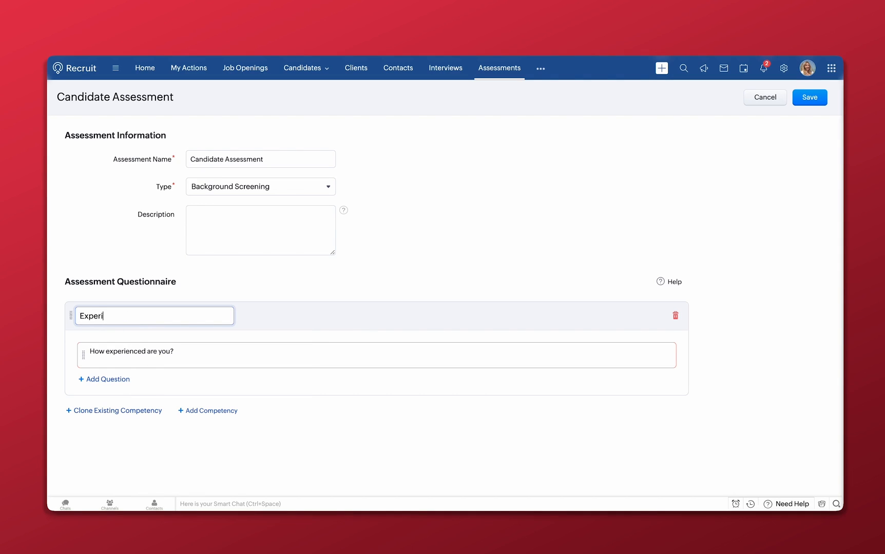
{"action": "type", "text": "ence in Years"}
{"action": "left_click", "coordinate": [823, 99]}
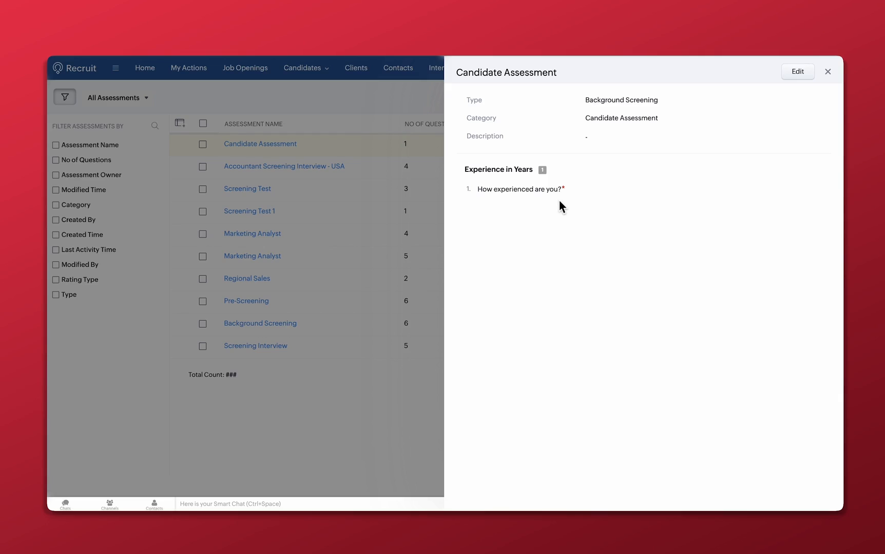
{"action": "left_click", "coordinate": [828, 76]}
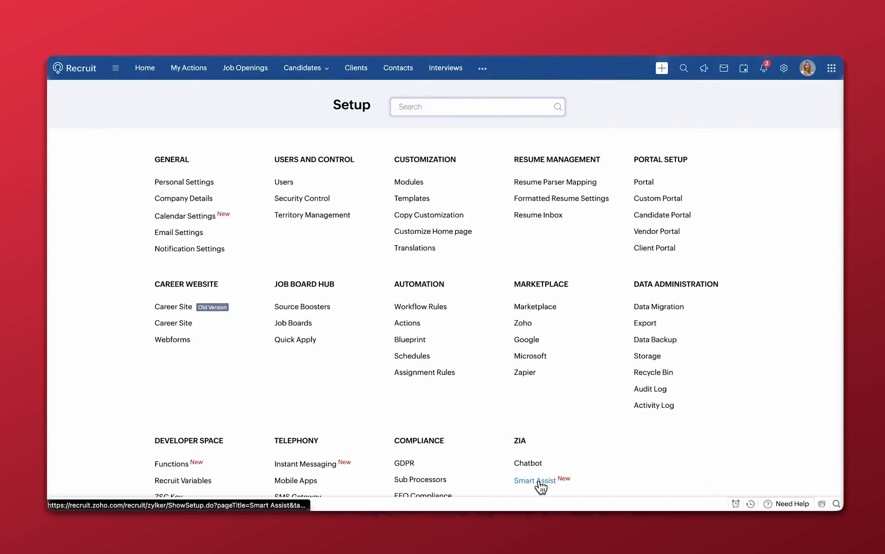
View the Zia Smart Assist settings in Setup, and start a new job template from the Customization templates
{"action": "left_click", "coordinate": [538, 482]}
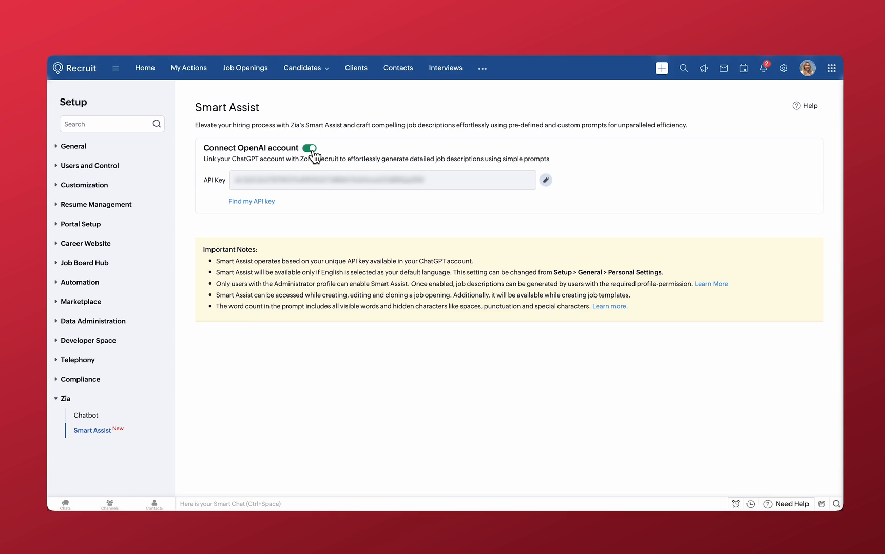
{"action": "left_click", "coordinate": [93, 191]}
{"action": "left_click", "coordinate": [97, 216]}
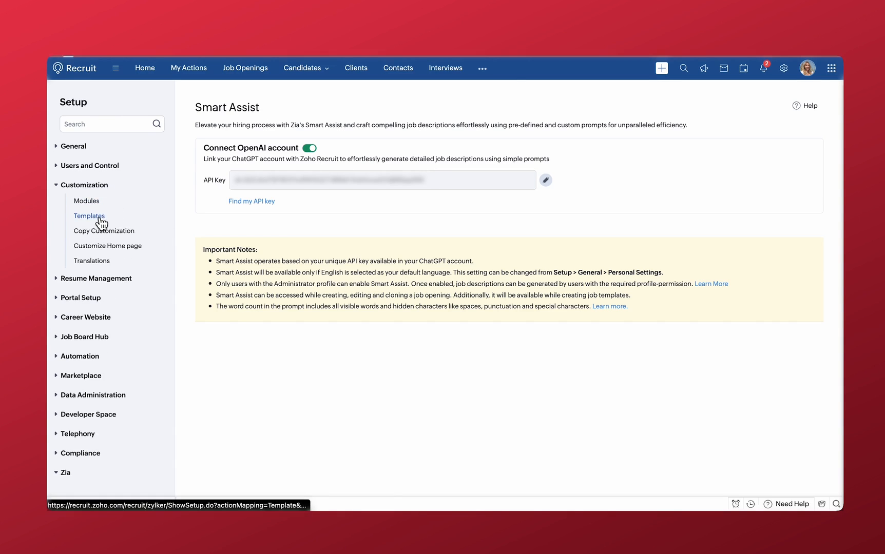
{"action": "left_click", "coordinate": [418, 106]}
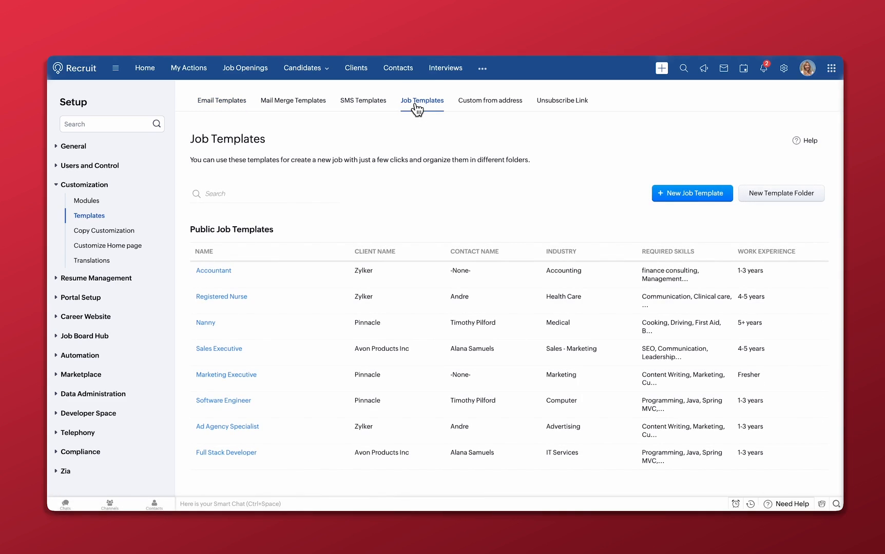
{"action": "left_click", "coordinate": [680, 196]}
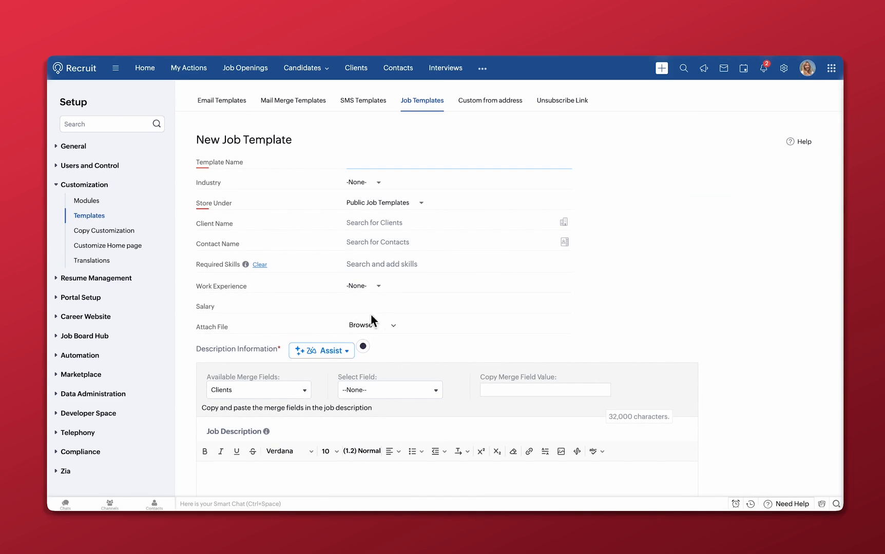
Start a Zia Assist job description with posting title Digital Marketer, work experience 4, industry Technology and salary 3000
{"action": "left_click", "coordinate": [321, 351]}
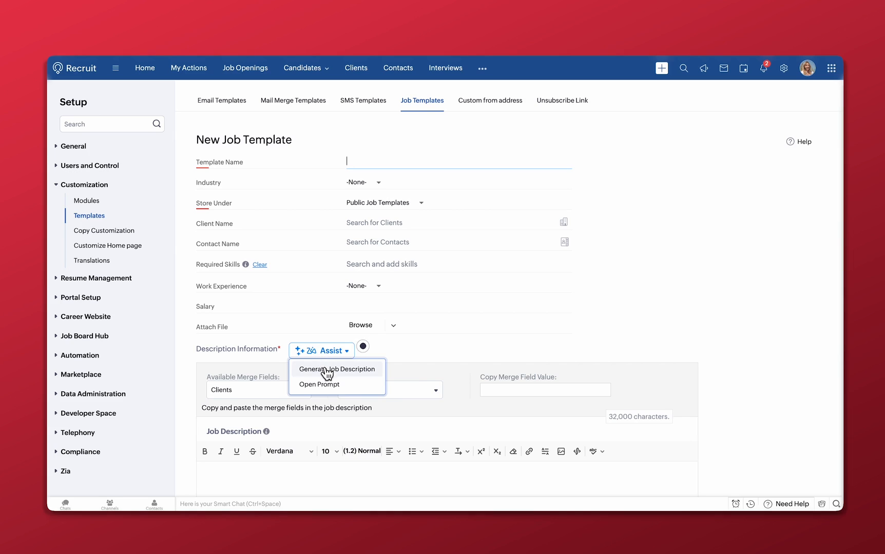
{"action": "left_click", "coordinate": [323, 368]}
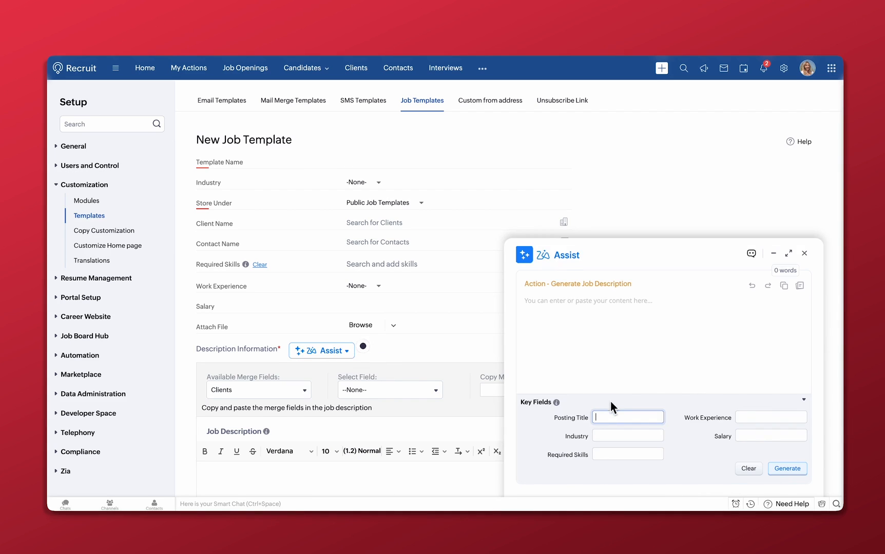
{"action": "type", "text": "Digit"}
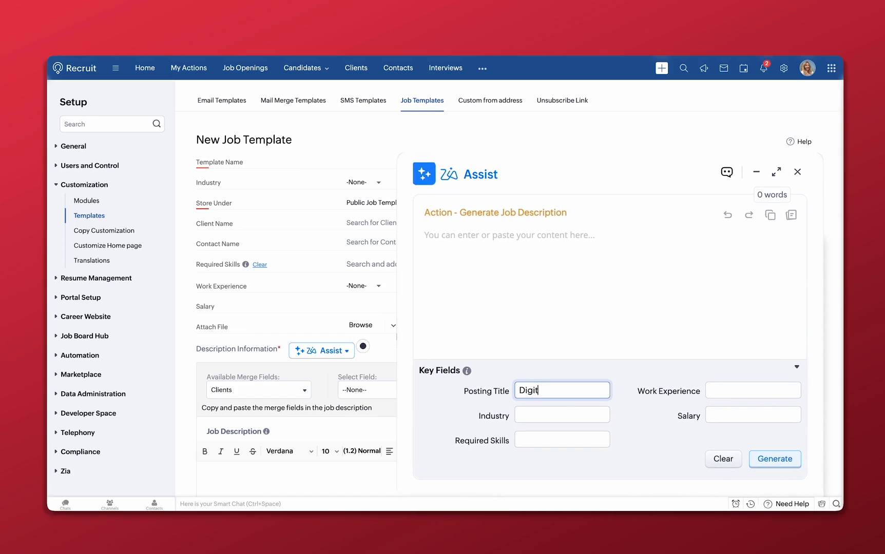
{"action": "type", "text": "al Marketer"}
{"action": "left_click", "coordinate": [748, 391]}
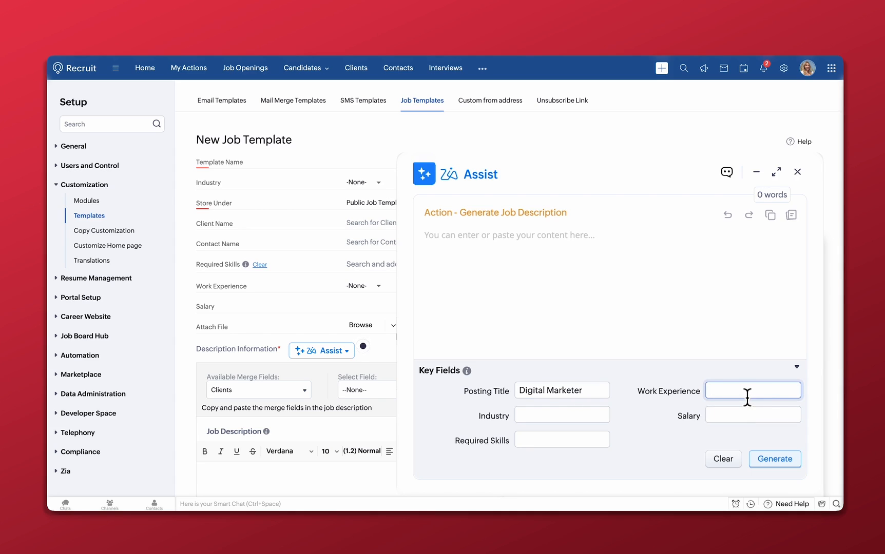
{"action": "type", "text": "4"}
{"action": "left_click", "coordinate": [563, 417]}
{"action": "type", "text": "T"}
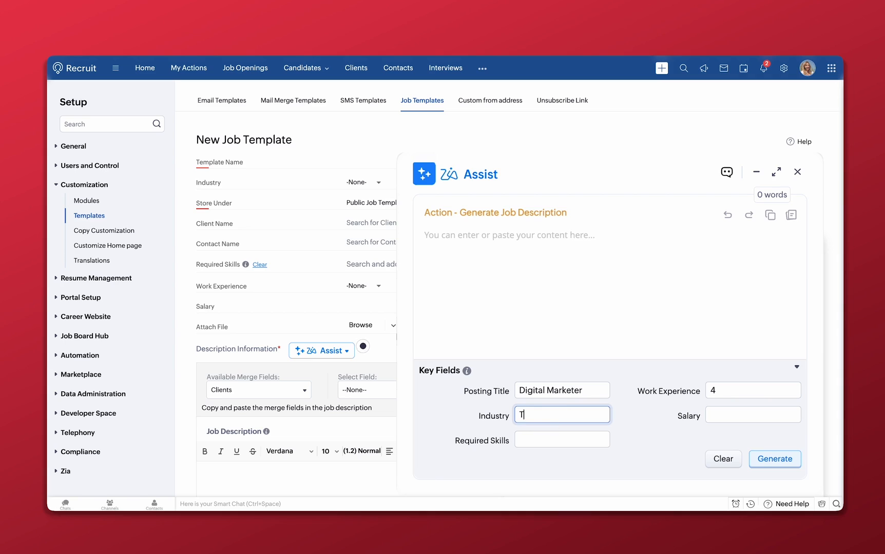
{"action": "type", "text": "echnology"}
{"action": "left_click", "coordinate": [721, 416]}
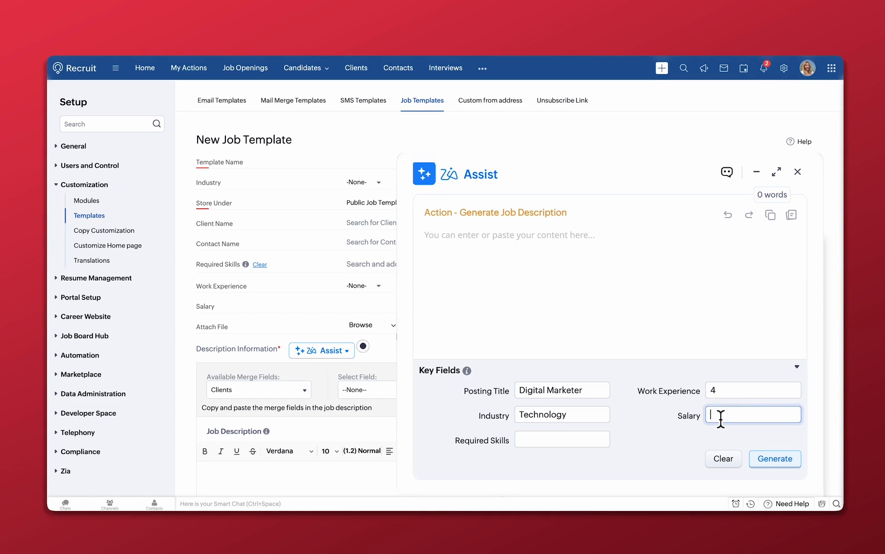
{"action": "type", "text": "3000"}
Set the required skills to "SEO, Communication skills, Ad copies" and generate the job description
{"action": "left_click", "coordinate": [553, 441]}
{"action": "type", "text": "SEO,"}
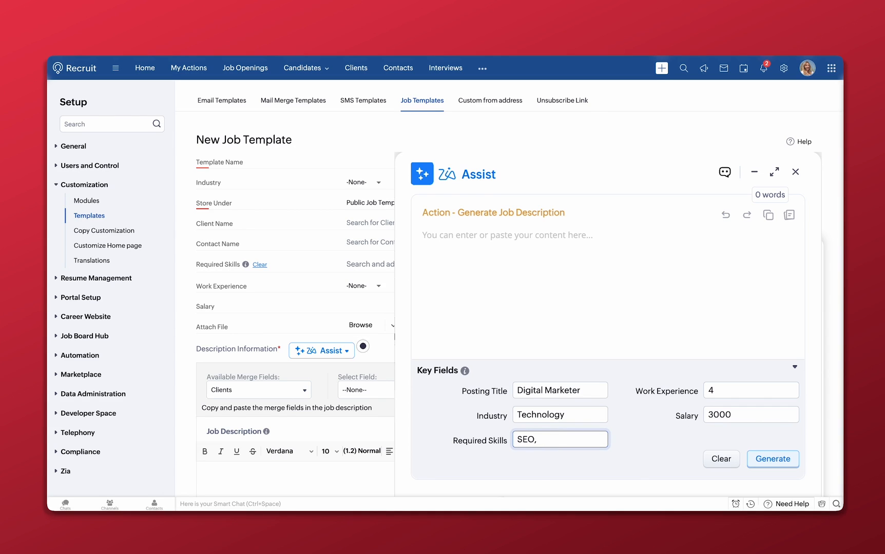
{"action": "type", "text": " Comm"}
{"action": "key", "text": "BackSpace"}
{"action": "key", "text": "BackSpace"}
{"action": "type", "text": "mmunu"}
{"action": "type", "text": "ication sk"}
{"action": "type", "text": "ills"}
{"action": "type", "text": ", Ad c"}
{"action": "type", "text": "opies"}
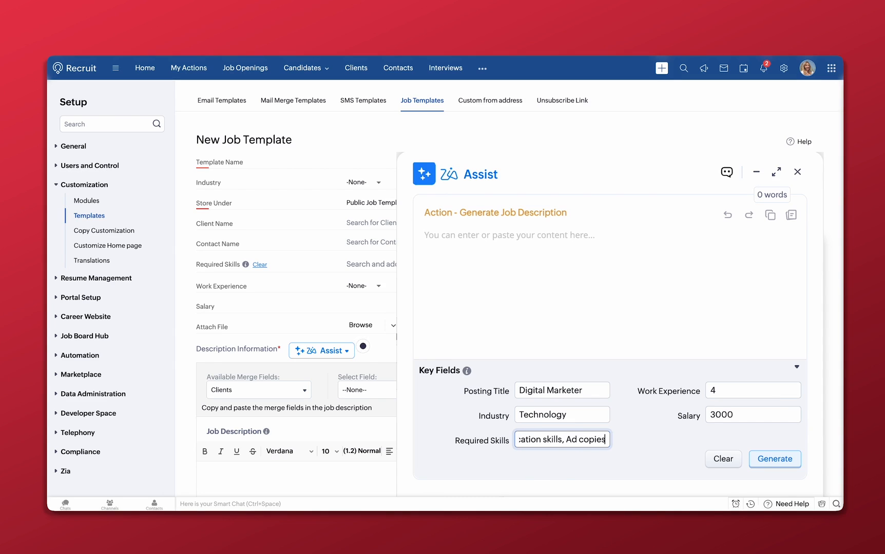
{"action": "left_click", "coordinate": [765, 462]}
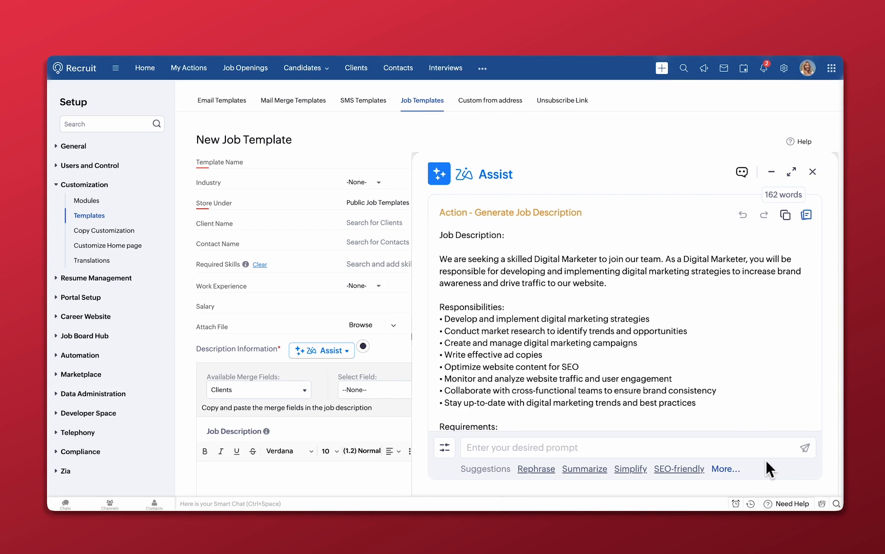
Summarize the generated job description with Zia Assist and copy the result into the template's Job Description
{"action": "scroll", "coordinate": [690, 328], "scroll_direction": "down", "scroll_amount": 3}
{"action": "scroll", "coordinate": [690, 328], "scroll_direction": "up", "scroll_amount": 3}
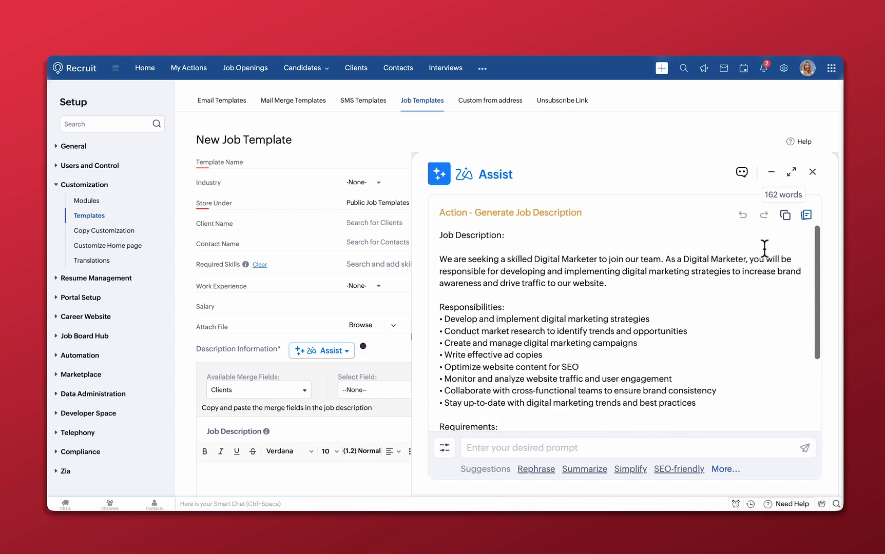
{"action": "left_click", "coordinate": [786, 216]}
{"action": "scroll", "coordinate": [360, 425], "scroll_direction": "down", "scroll_amount": 2}
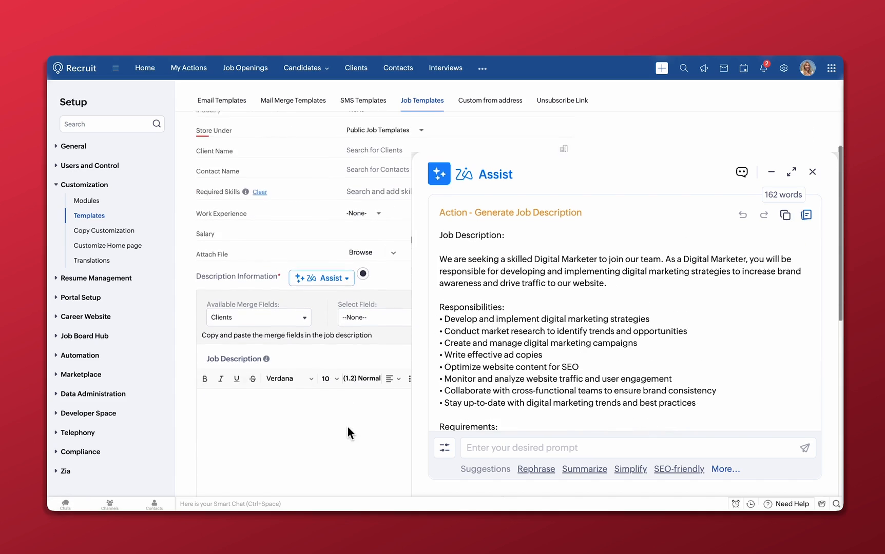
{"action": "scroll", "coordinate": [348, 428], "scroll_direction": "down", "scroll_amount": 1}
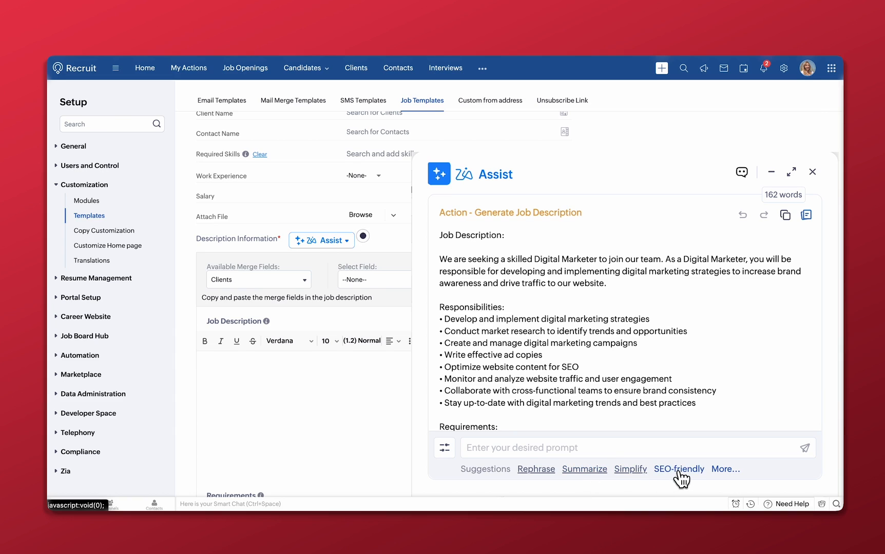
{"action": "left_click", "coordinate": [590, 470]}
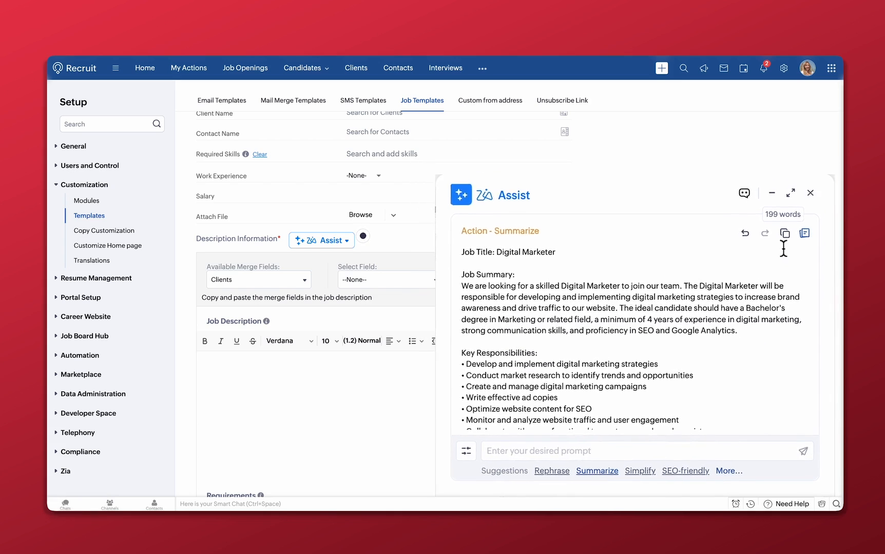
{"action": "left_click", "coordinate": [786, 286]}
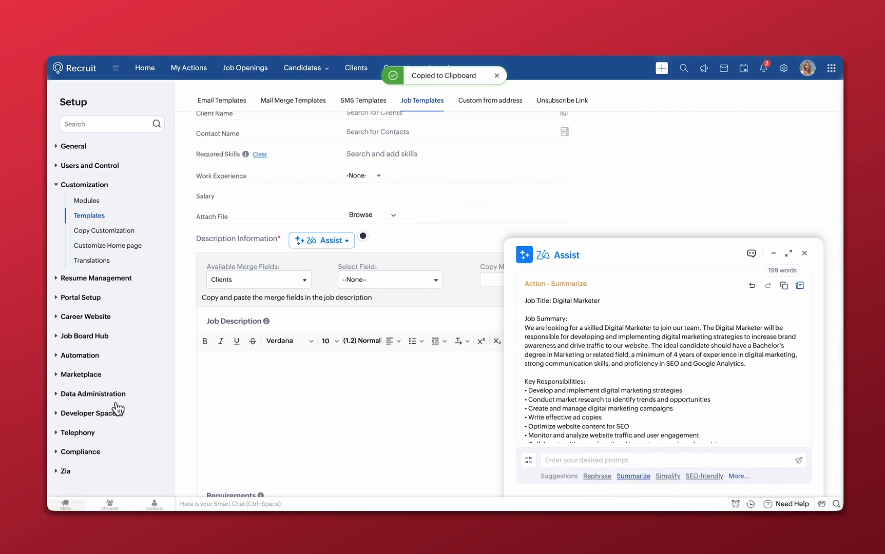
{"action": "key", "text": "ctrl+v"}
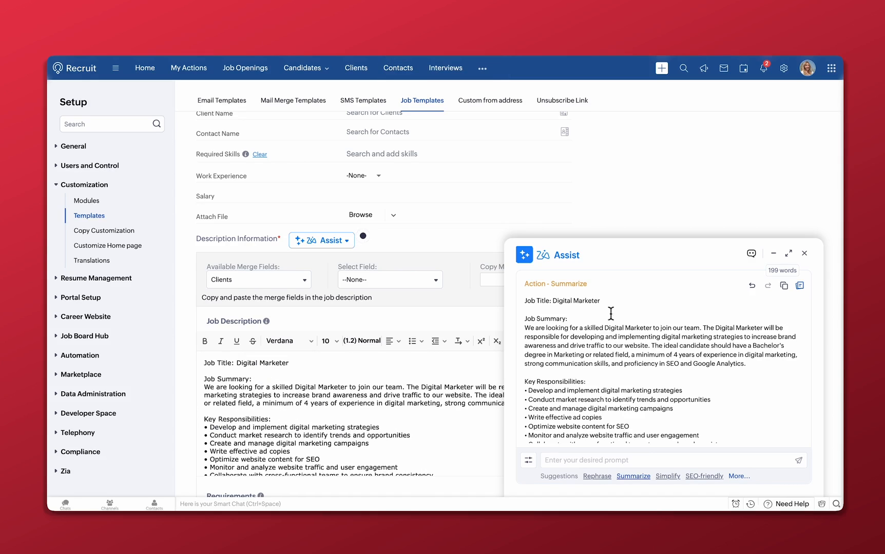
Close the Zia Assist window, and view the Candidate Association Rule among the automation workflow rules in Setup
{"action": "left_click", "coordinate": [805, 253]}
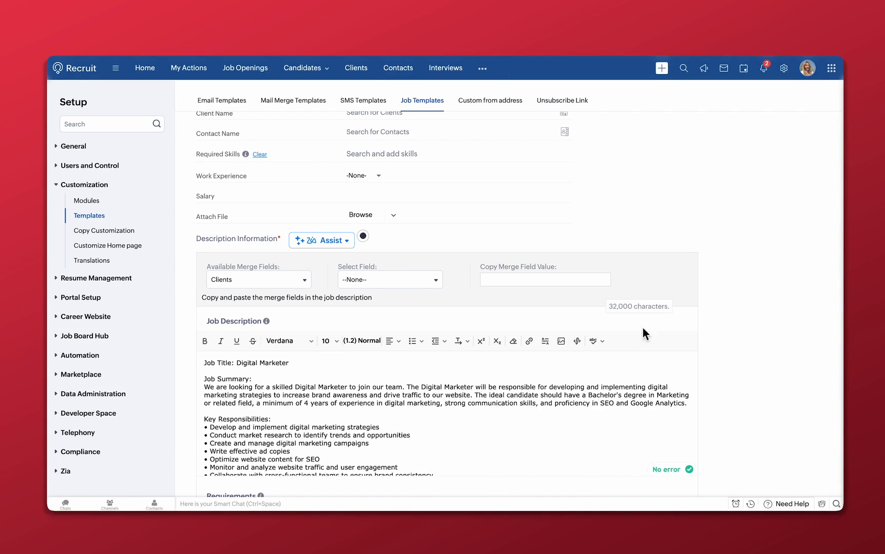
{"action": "scroll", "coordinate": [642, 329], "scroll_direction": "down", "scroll_amount": 3}
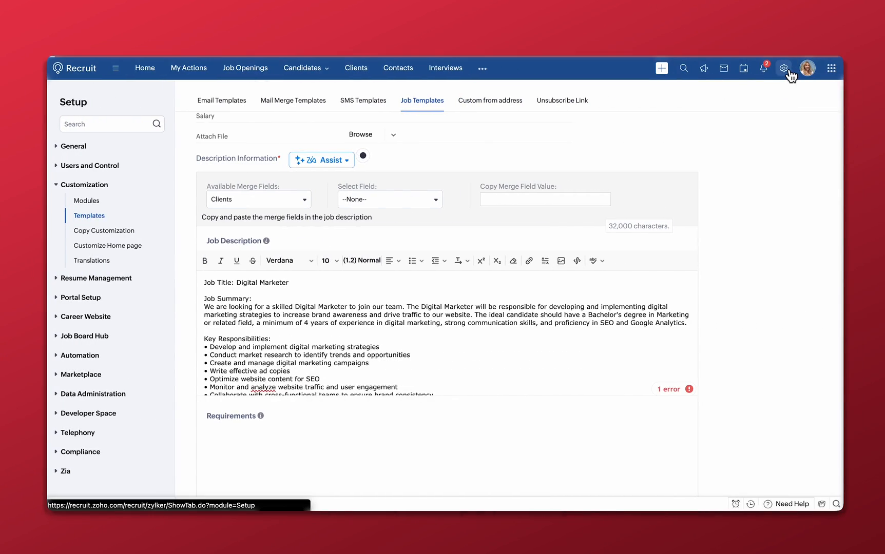
{"action": "left_click", "coordinate": [785, 70]}
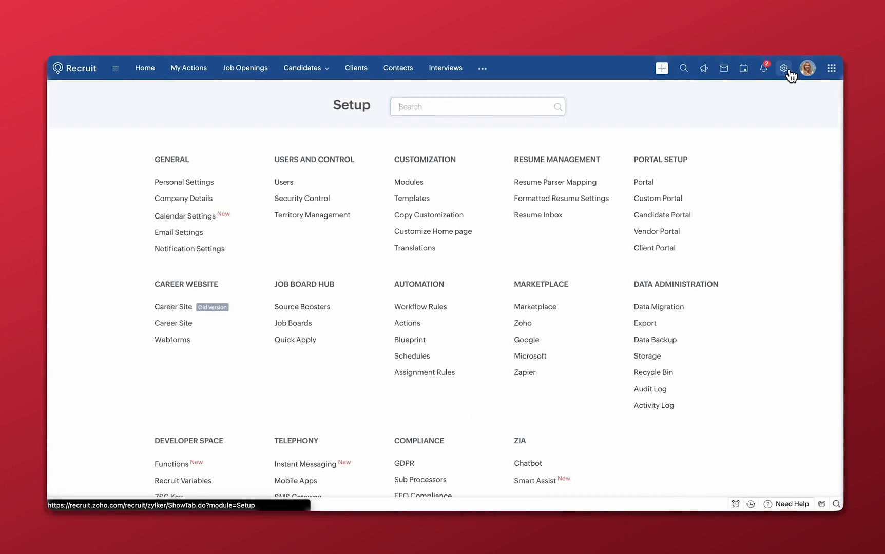
{"action": "left_click", "coordinate": [407, 307]}
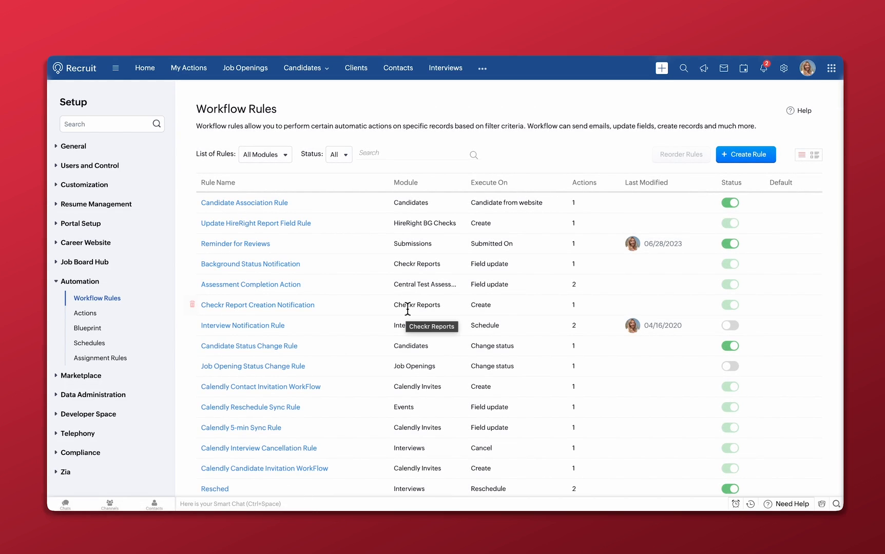
{"action": "left_click", "coordinate": [256, 209]}
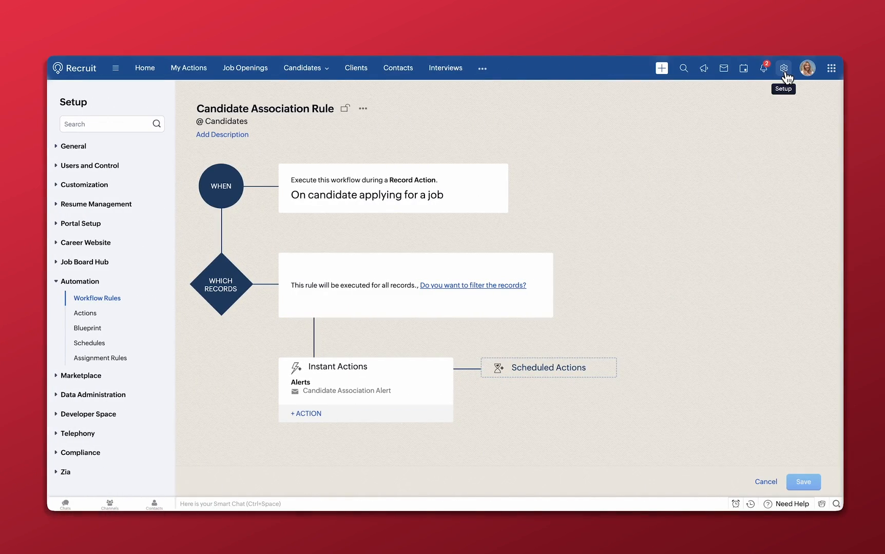
Create a blueprint named "Candidate Process for recruitment" for the Candidates module with Candidates Status as its field
{"action": "left_click", "coordinate": [785, 72]}
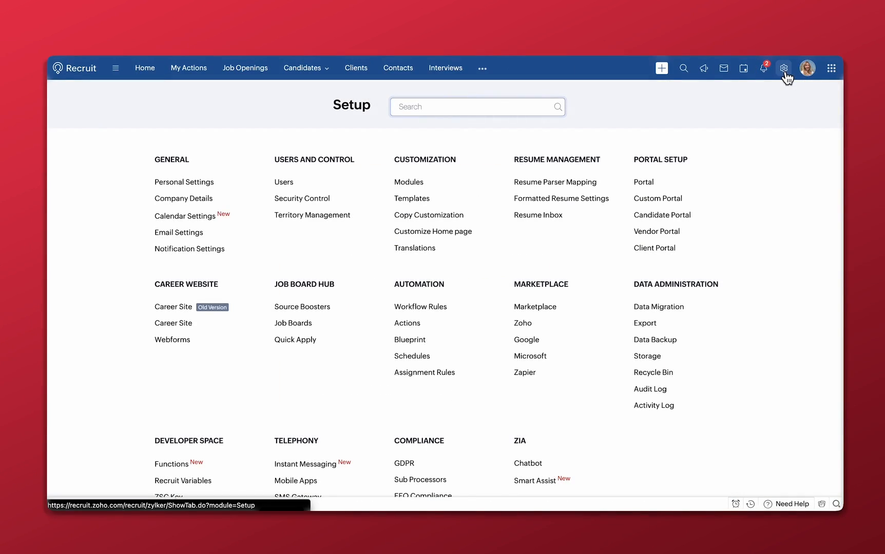
{"action": "left_click", "coordinate": [416, 340]}
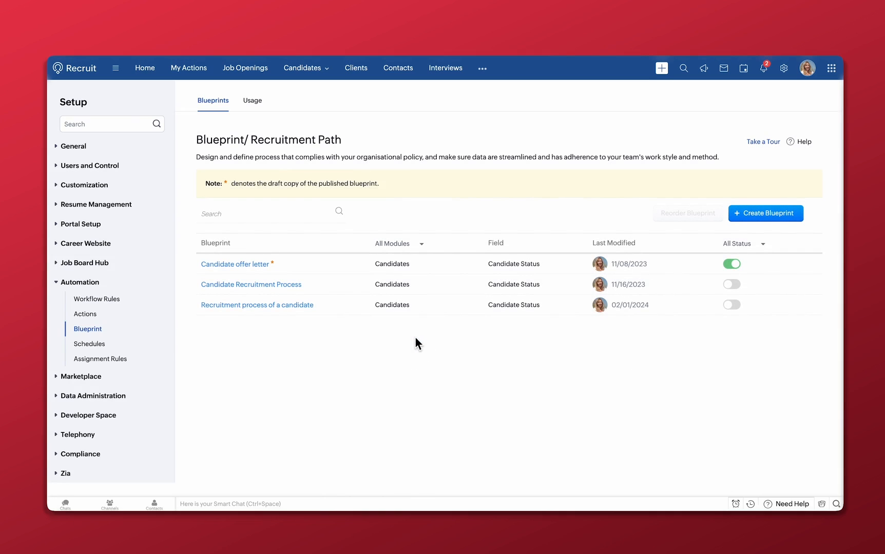
{"action": "left_click", "coordinate": [758, 214]}
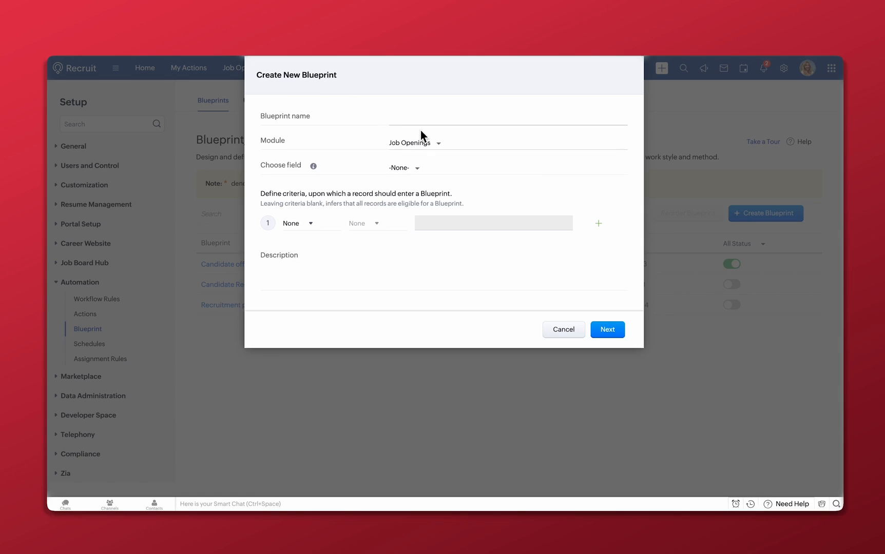
{"action": "type", "text": "Candidate Process for recruitment"}
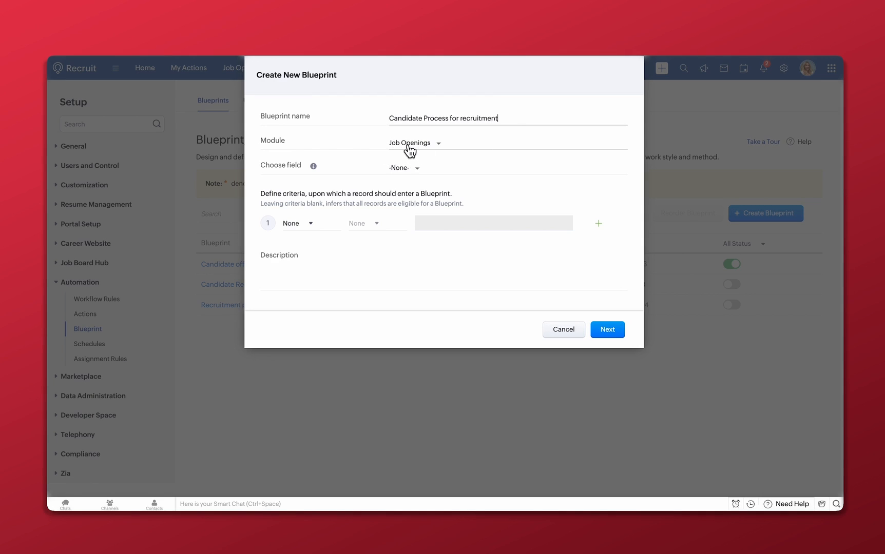
{"action": "left_click", "coordinate": [409, 146]}
{"action": "left_click", "coordinate": [411, 198]}
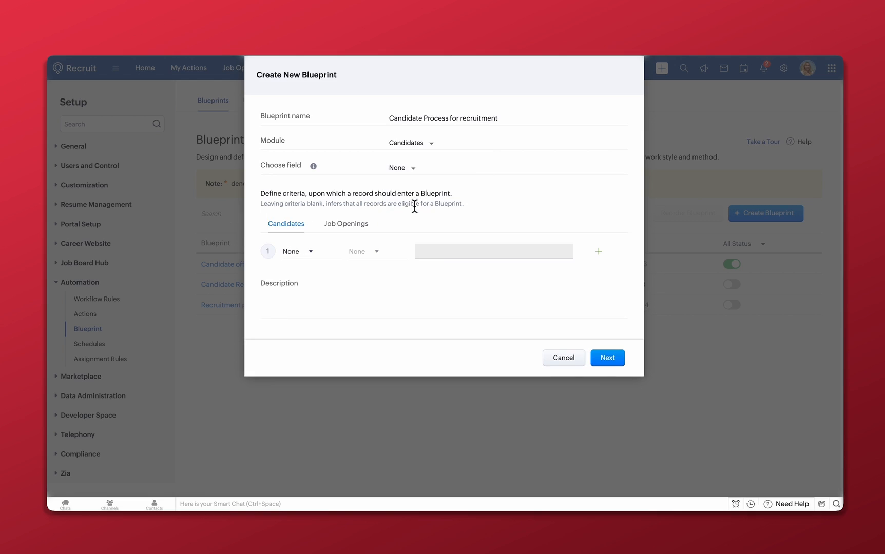
{"action": "left_click", "coordinate": [413, 174]}
{"action": "left_click", "coordinate": [419, 204]}
{"action": "left_click", "coordinate": [609, 362]}
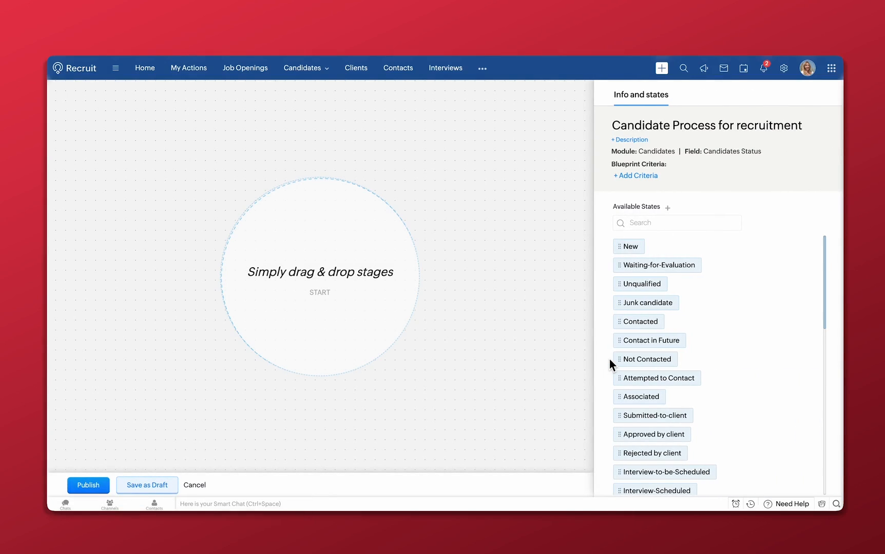
Place the New state on the blueprint canvas, with Waiting-for-Evaluation and Contacted side by side below it and Associated beneath them
{"action": "left_click_drag", "start_coordinate": [633, 249], "coordinate": [326, 319]}
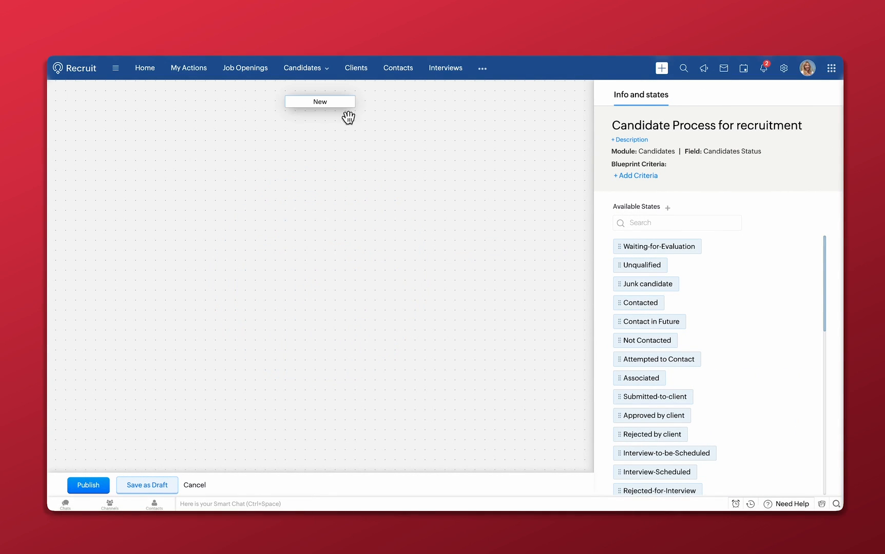
{"action": "scroll", "coordinate": [638, 313], "scroll_direction": "down", "scroll_amount": 3}
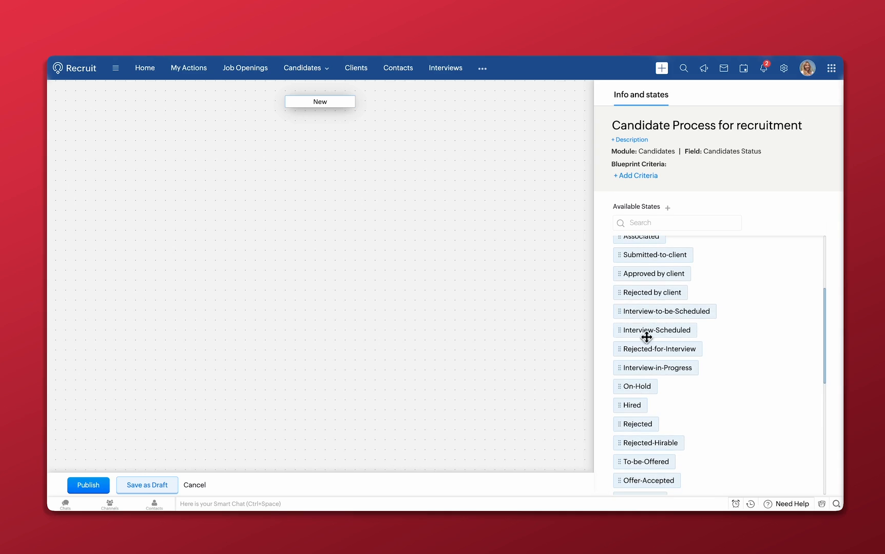
{"action": "scroll", "coordinate": [669, 311], "scroll_direction": "up", "scroll_amount": 3}
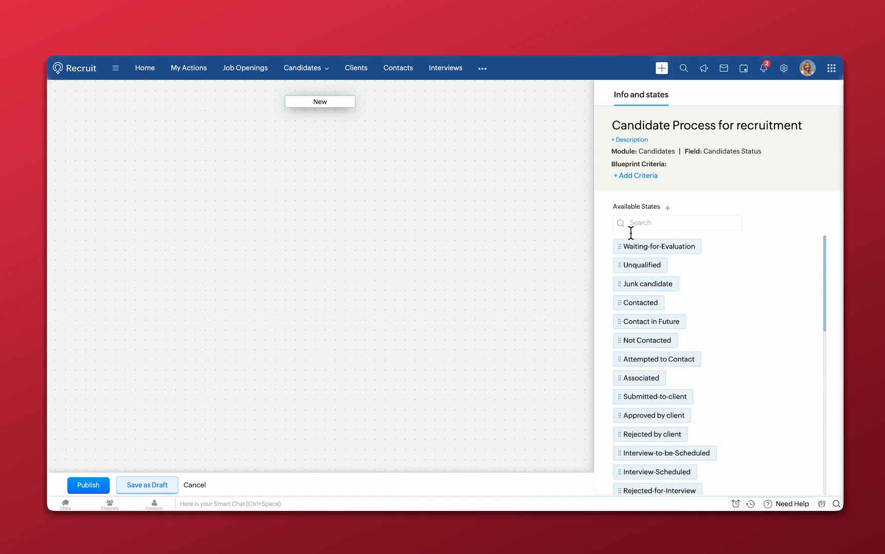
{"action": "left_click_drag", "start_coordinate": [675, 247], "coordinate": [251, 147]}
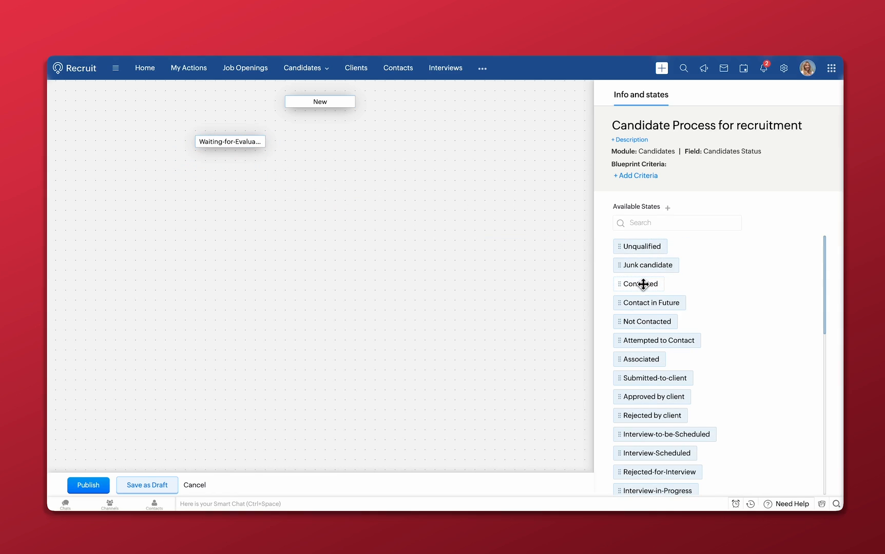
{"action": "left_click_drag", "start_coordinate": [657, 285], "coordinate": [394, 154]}
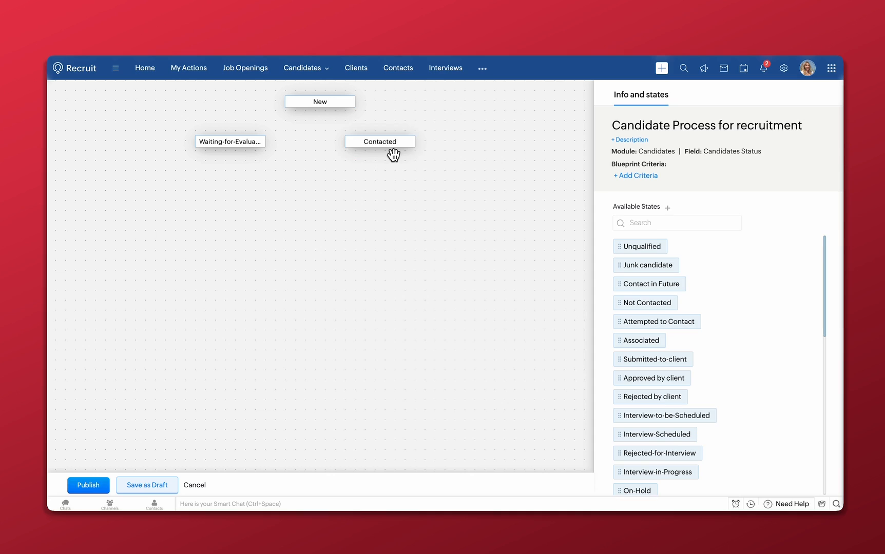
{"action": "left_click_drag", "start_coordinate": [644, 342], "coordinate": [324, 184]}
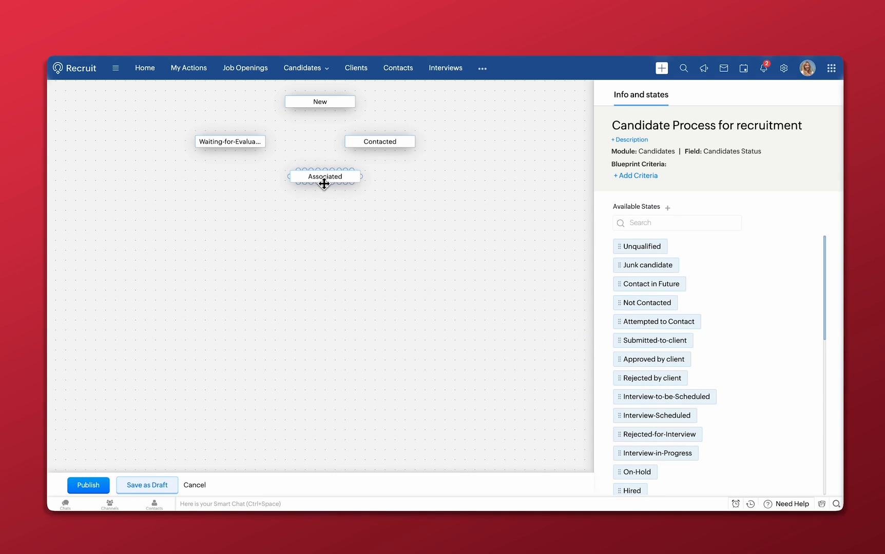
Add the Submitted-to-client state below Associated, with Approved by client and Rejected by client side by side beneath it
{"action": "left_click_drag", "start_coordinate": [624, 343], "coordinate": [328, 239]}
{"action": "left_click_drag", "start_coordinate": [678, 347], "coordinate": [266, 273]}
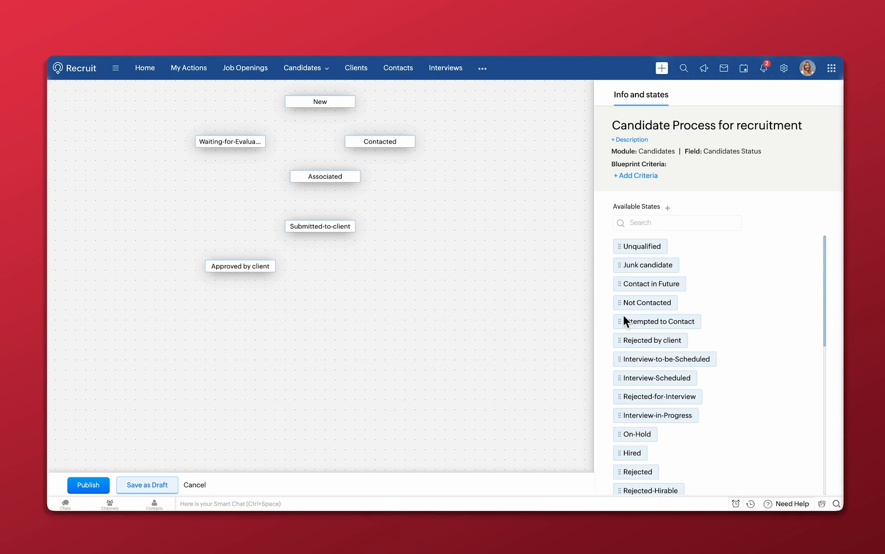
{"action": "left_click_drag", "start_coordinate": [624, 343], "coordinate": [381, 274]}
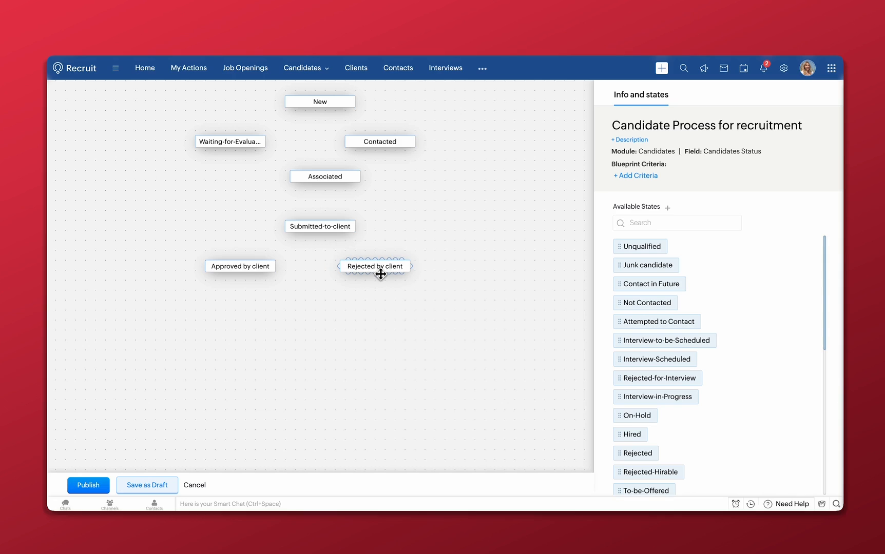
Connect the New state to Contacted and save a custom transition named "contacted" on that link
{"action": "mouse_move", "coordinate": [321, 111]}
{"action": "left_mouse_down"}
{"action": "mouse_move", "coordinate": [312, 110]}
{"action": "mouse_move", "coordinate": [384, 127]}
{"action": "mouse_move", "coordinate": [386, 140]}
{"action": "left_mouse_up"}
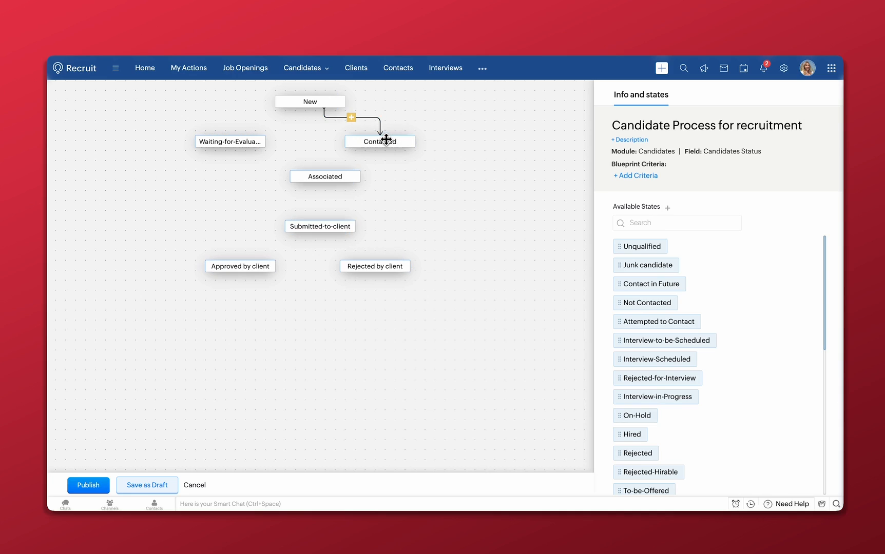
{"action": "left_click", "coordinate": [357, 123]}
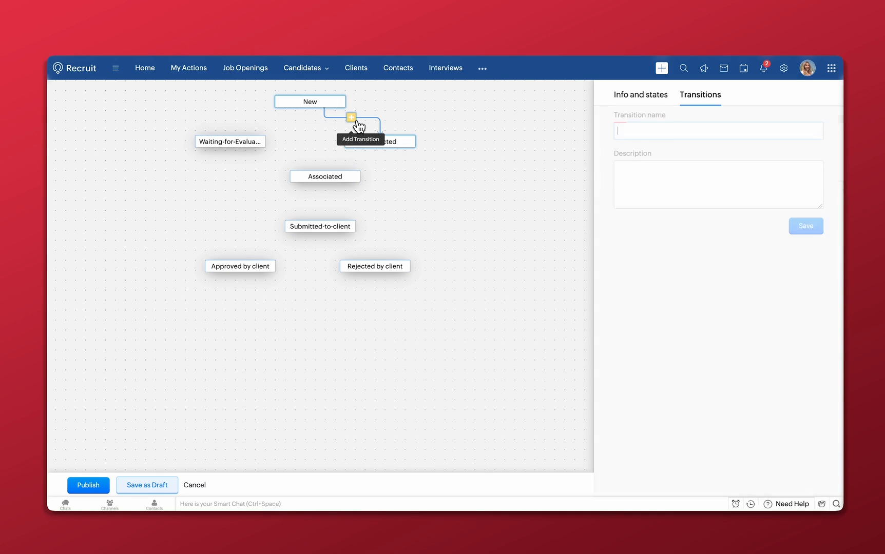
{"action": "type", "text": "co"}
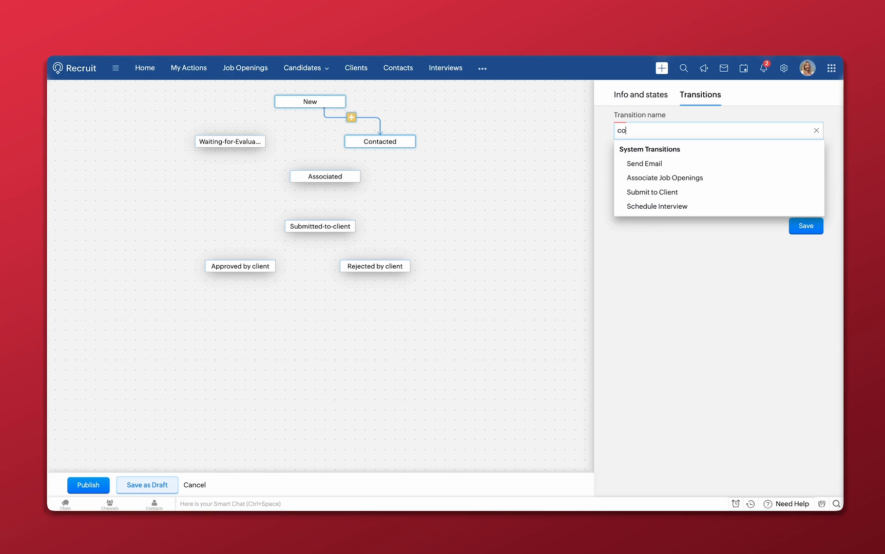
{"action": "type", "text": "ntacted"}
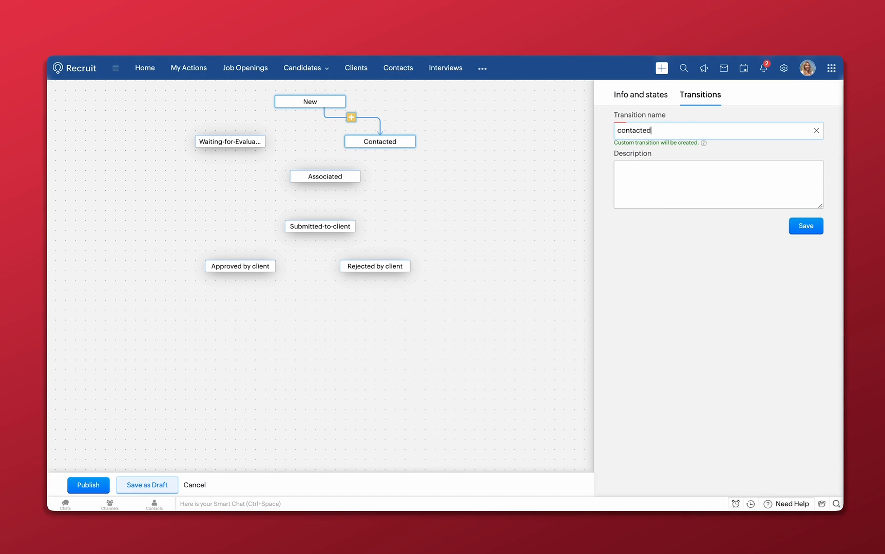
{"action": "left_click", "coordinate": [803, 230]}
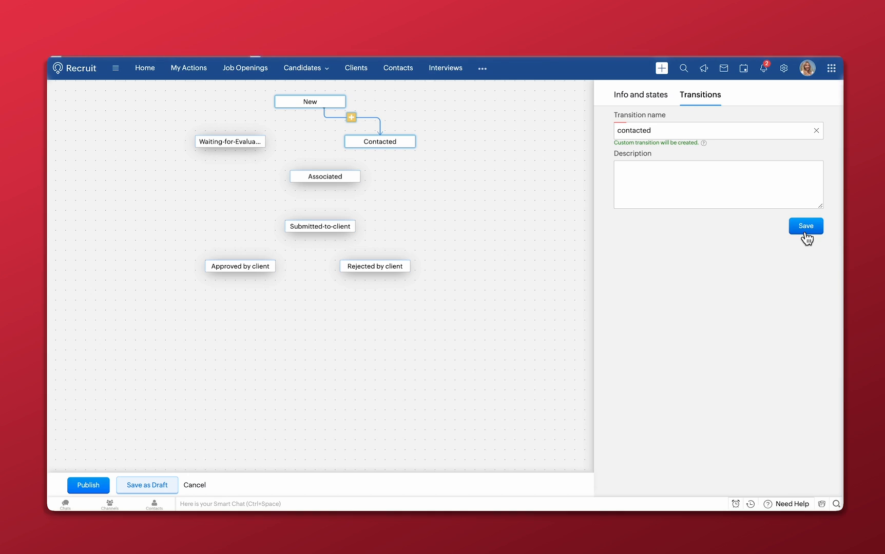
Connect the New state to Waiting-for-Evaluation and save a custom transition named "waiting for evaluatio" on that link
{"action": "left_click", "coordinate": [313, 121]}
{"action": "mouse_move", "coordinate": [306, 109]}
{"action": "left_mouse_down"}
{"action": "mouse_move", "coordinate": [288, 131]}
{"action": "mouse_move", "coordinate": [243, 141]}
{"action": "left_mouse_up"}
{"action": "left_click", "coordinate": [275, 120]}
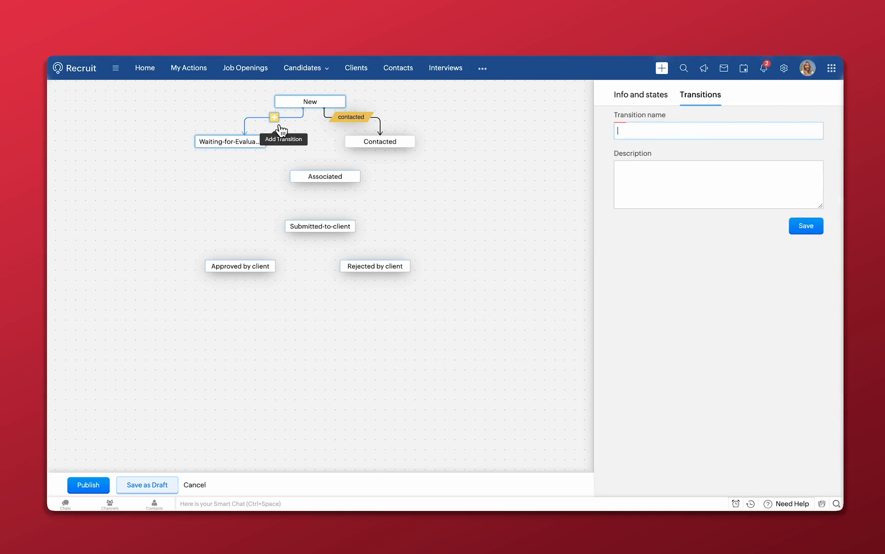
{"action": "type", "text": "waiting f"}
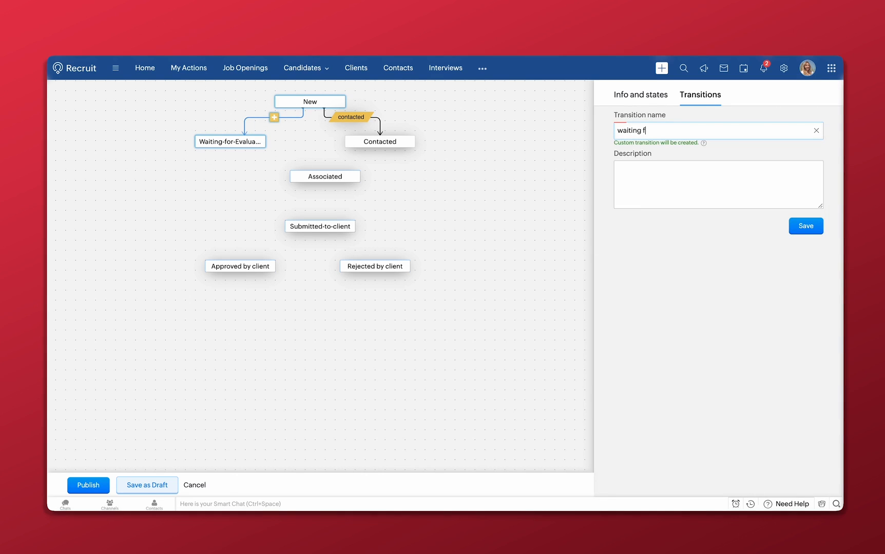
{"action": "type", "text": "or evaluatio"}
{"action": "left_click", "coordinate": [805, 232]}
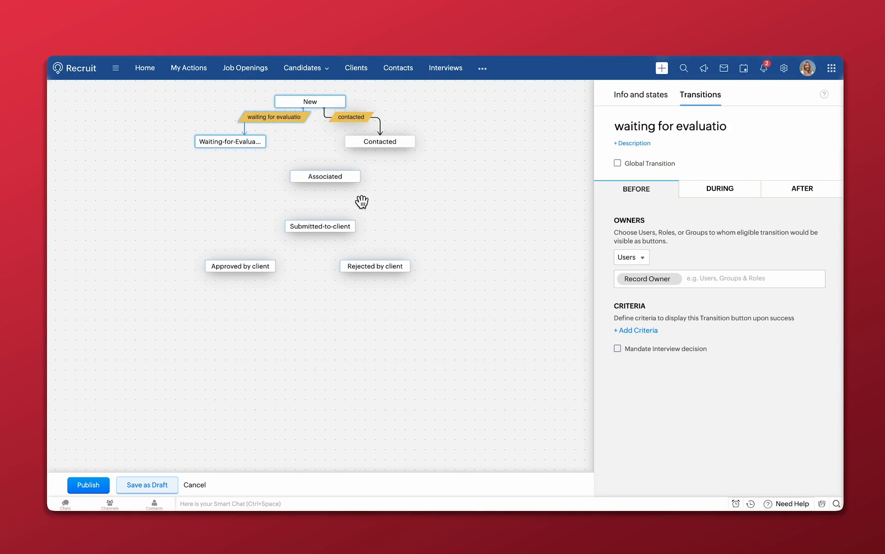
Connect the Contacted state to Associated and save the system transition Associate Job Openings on that link
{"action": "left_click", "coordinate": [380, 156]}
{"action": "left_click_drag", "start_coordinate": [383, 150], "coordinate": [335, 176]}
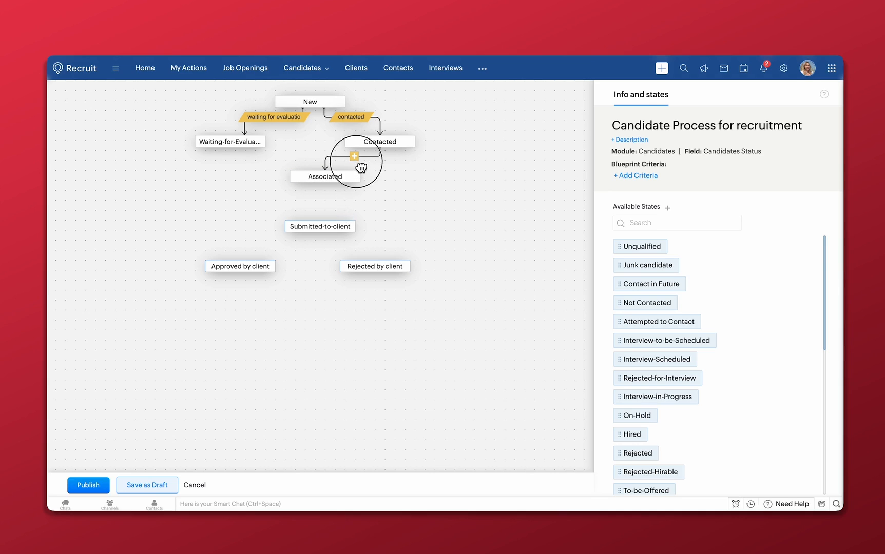
{"action": "left_click", "coordinate": [355, 156]}
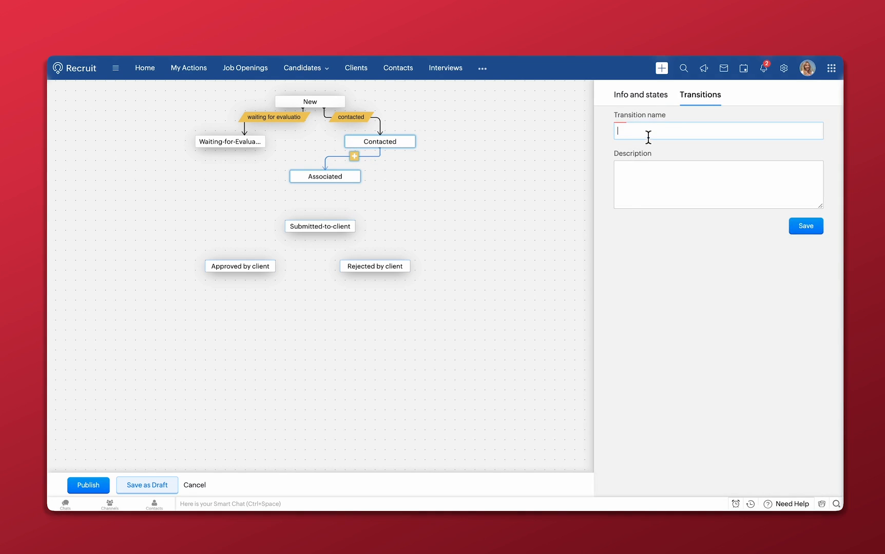
{"action": "type", "text": "ass"}
{"action": "left_click", "coordinate": [658, 177]}
{"action": "left_click", "coordinate": [806, 227]}
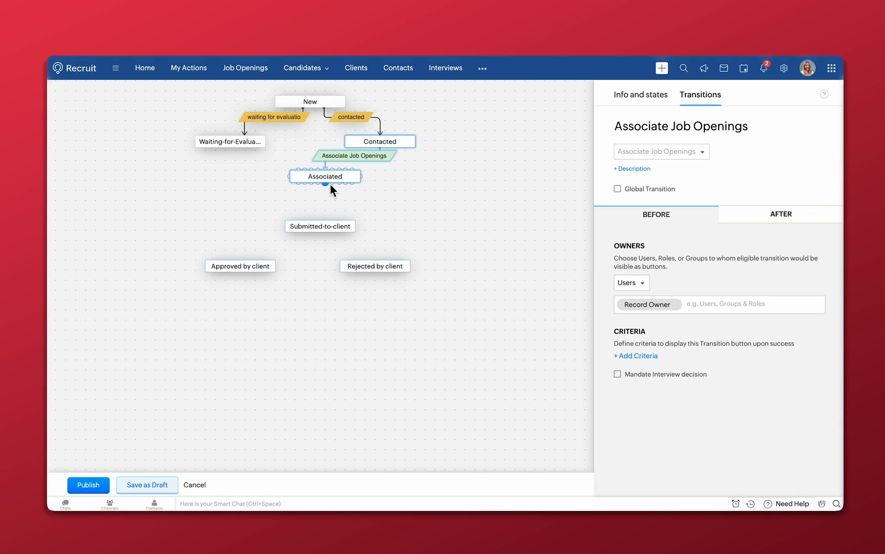
Connect the Associated state to Submitted-to-client and save the system transition Submit to Client on that link
{"action": "left_click_drag", "start_coordinate": [325, 184], "coordinate": [323, 225]}
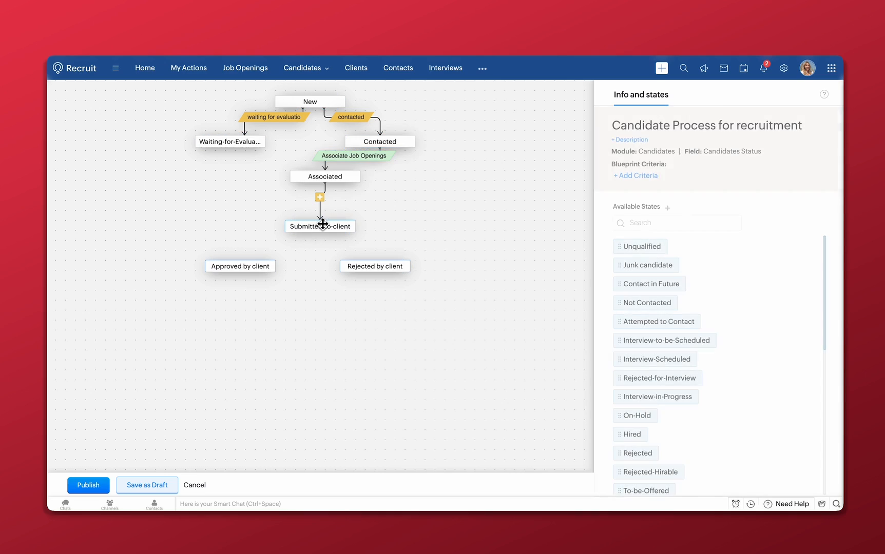
{"action": "left_click", "coordinate": [320, 197]}
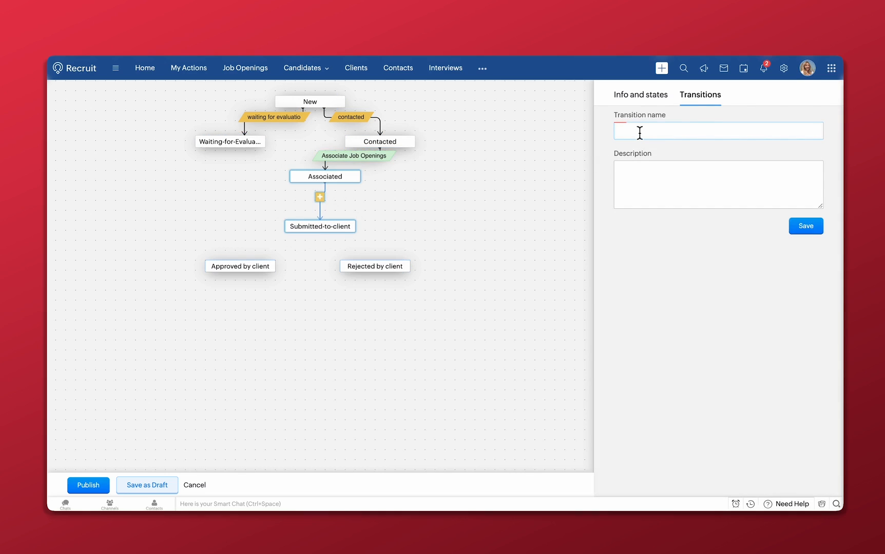
{"action": "type", "text": "su"}
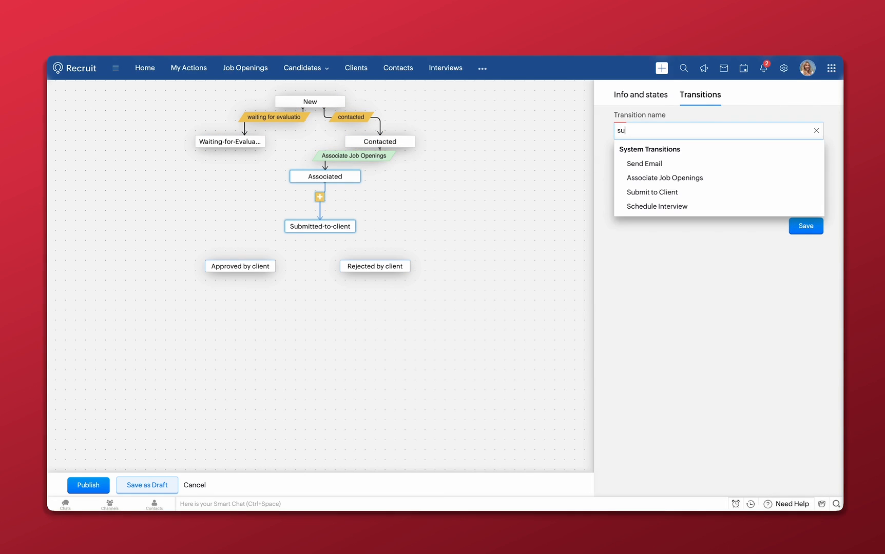
{"action": "left_click", "coordinate": [648, 191]}
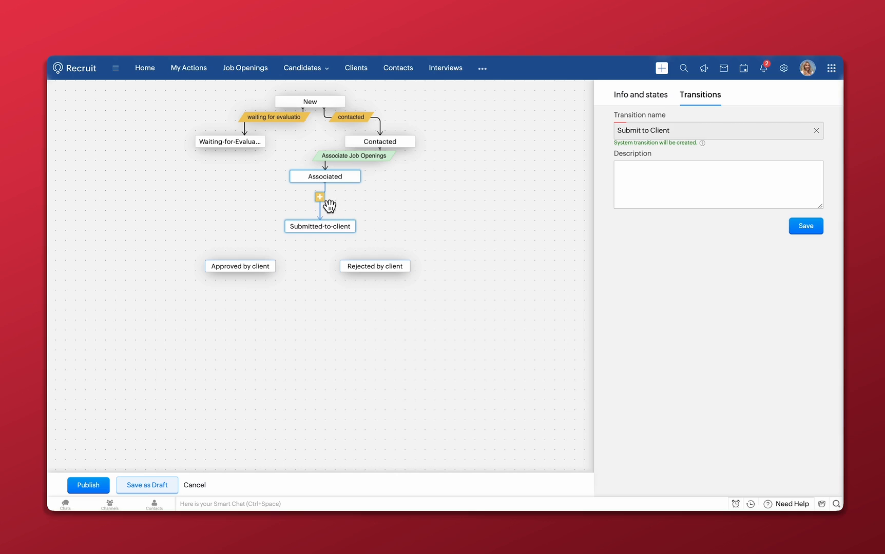
{"action": "left_click", "coordinate": [795, 229]}
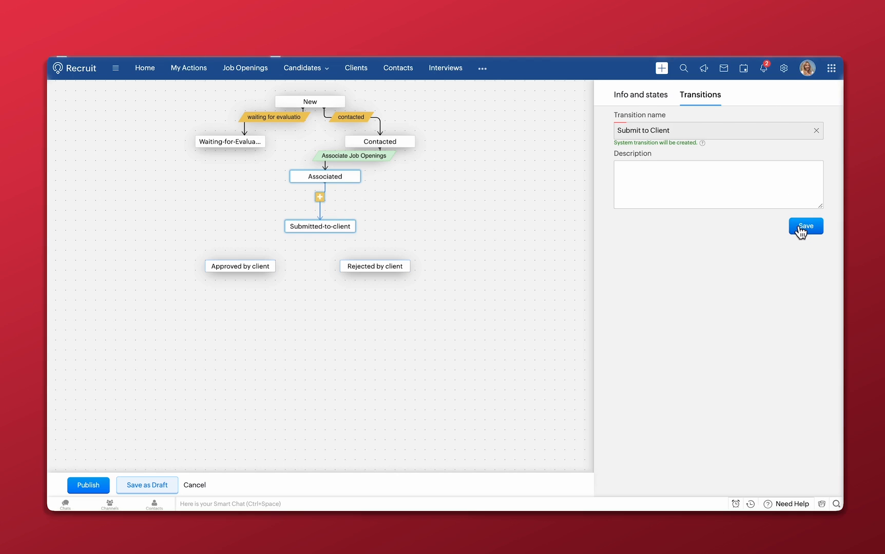
Connect the Submitted-to-client state to Rejected by client and save a custom transition named "reject" on that link
{"action": "left_click_drag", "start_coordinate": [327, 234], "coordinate": [384, 260]}
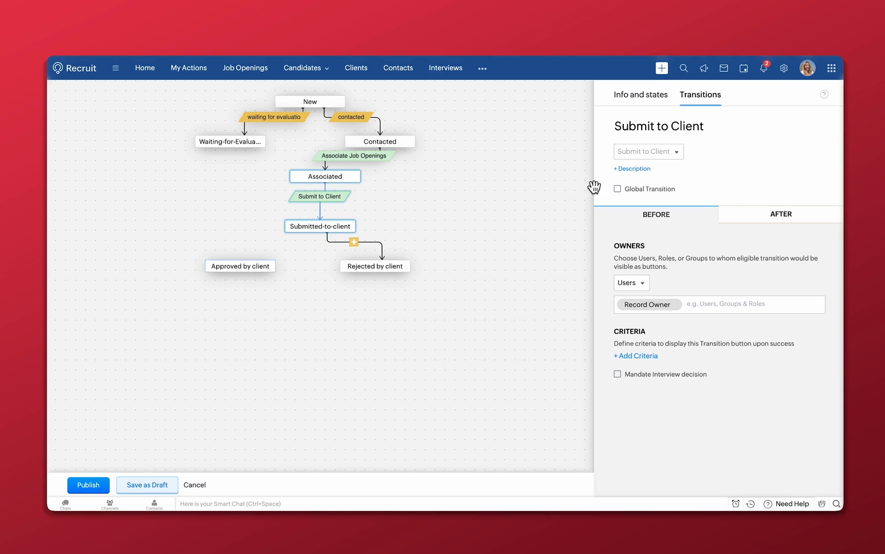
{"action": "left_click", "coordinate": [355, 243]}
{"action": "type", "text": "reject"}
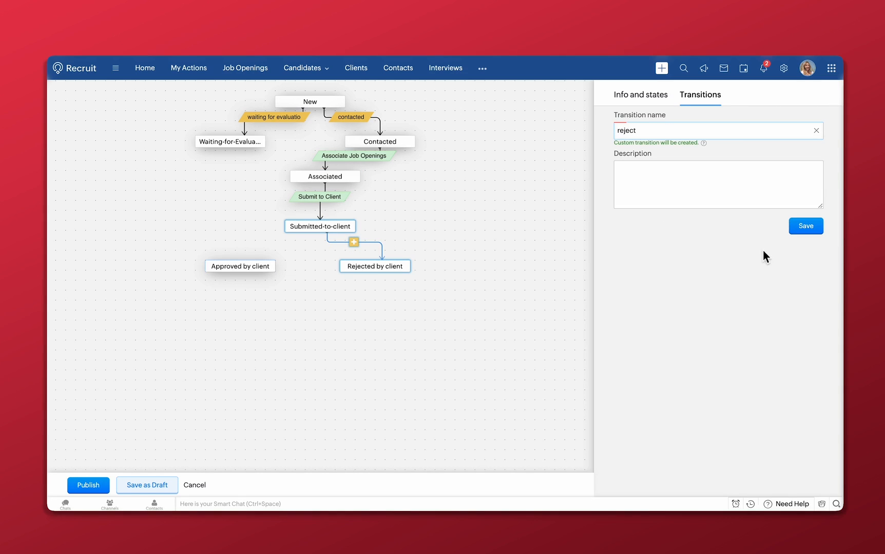
{"action": "left_click", "coordinate": [812, 232]}
Connect the Submitted-to-client state to Approved by client and save a custom transition named "Approve" on that link
{"action": "left_click_drag", "start_coordinate": [312, 234], "coordinate": [237, 258]}
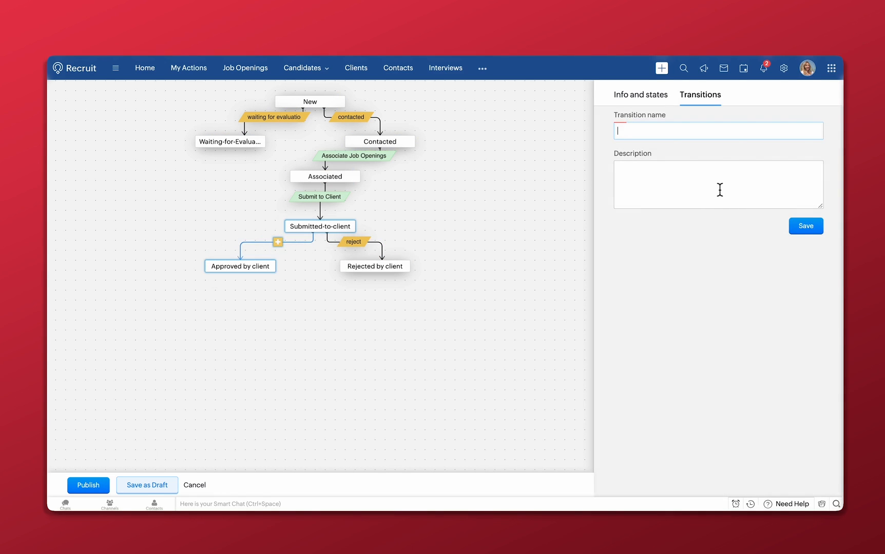
{"action": "type", "text": "Approve"}
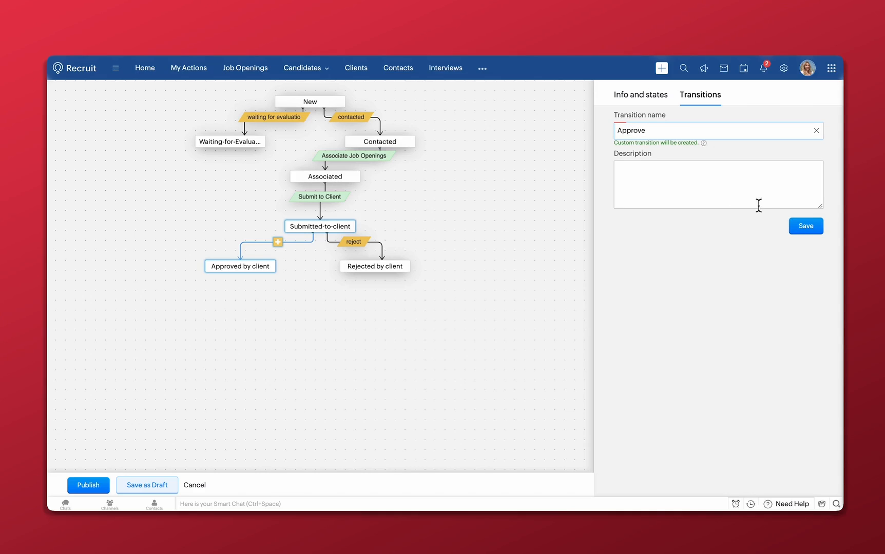
{"action": "left_click", "coordinate": [806, 226]}
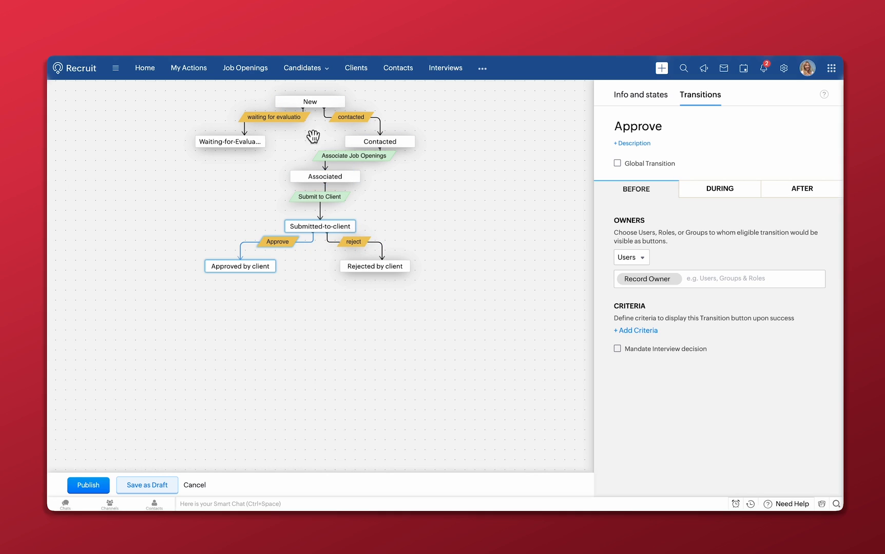
Make the reject transition a global transition and publish the blueprint
{"action": "left_click", "coordinate": [353, 246]}
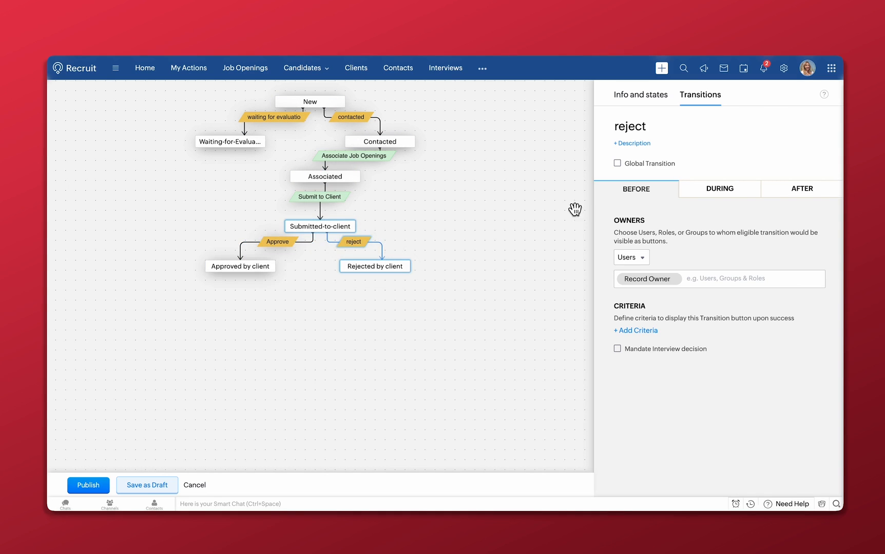
{"action": "left_click", "coordinate": [617, 164]}
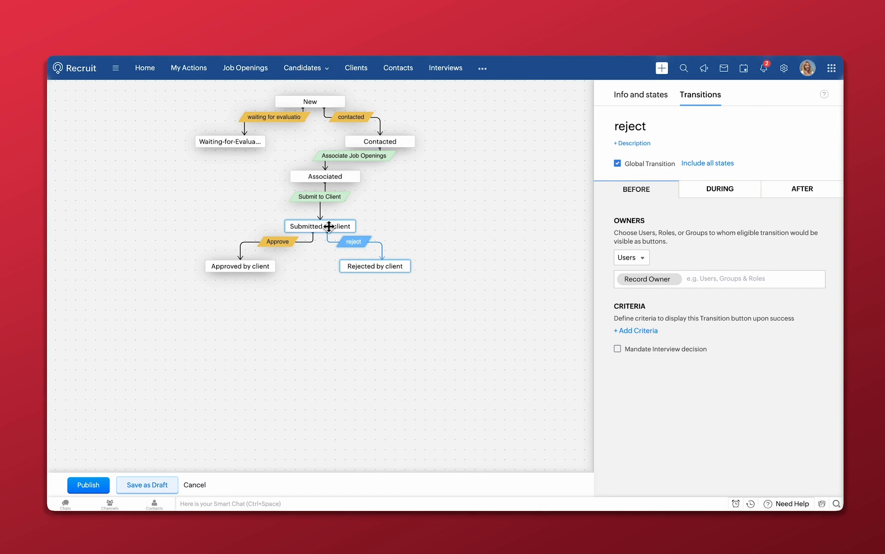
{"action": "left_click", "coordinate": [92, 488]}
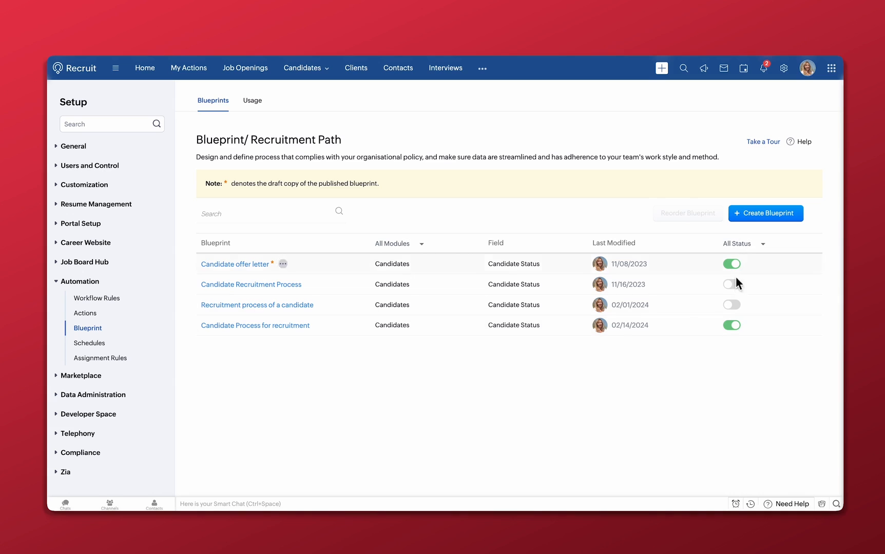
Activate the "Recruitment process of a candidate" blueprint and check the pending candidate actions and available module choices in My Actions
{"action": "left_click", "coordinate": [733, 306]}
{"action": "left_click", "coordinate": [195, 77]}
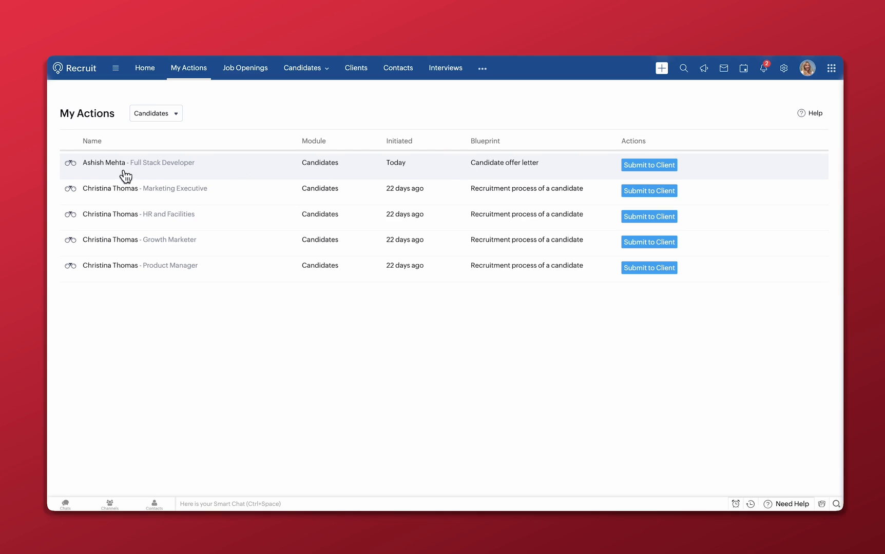
{"action": "left_click", "coordinate": [174, 115]}
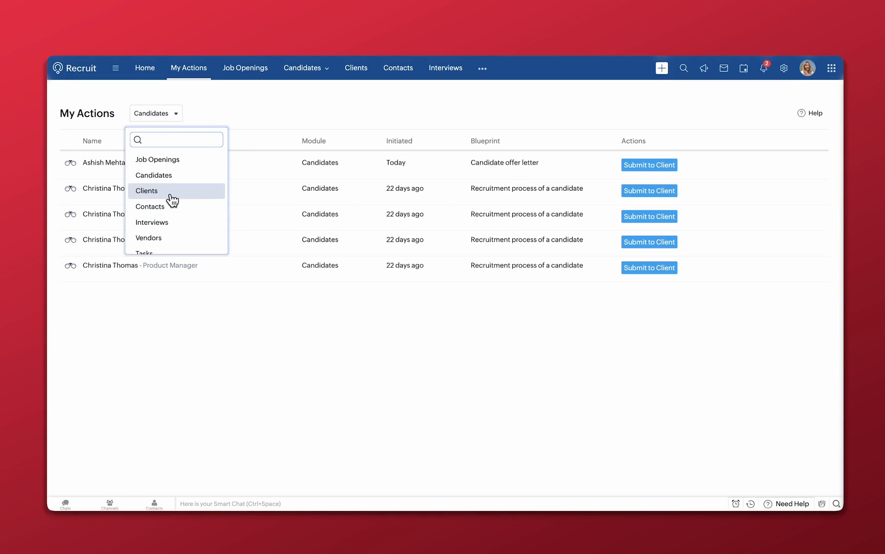
{"action": "left_click", "coordinate": [271, 116]}
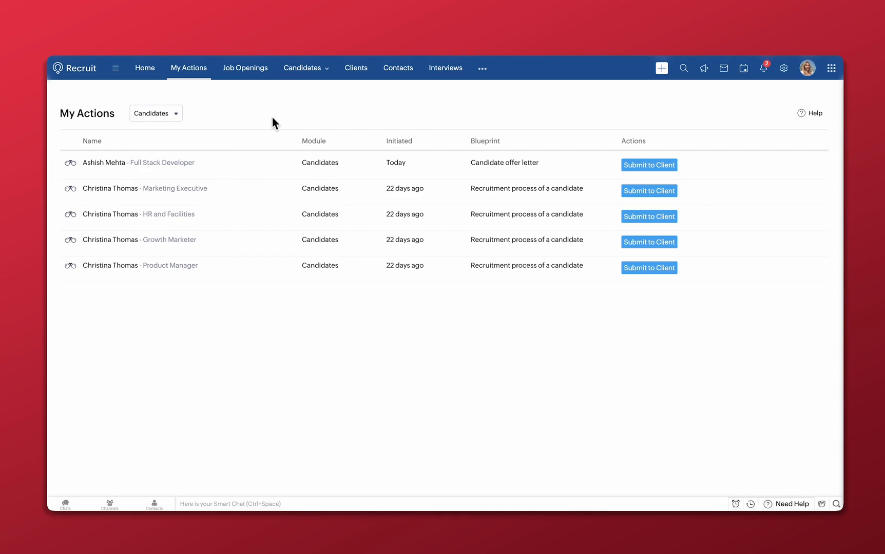
Try to email the Full Stack Developer candidate's submission to the client
{"action": "left_click", "coordinate": [651, 167]}
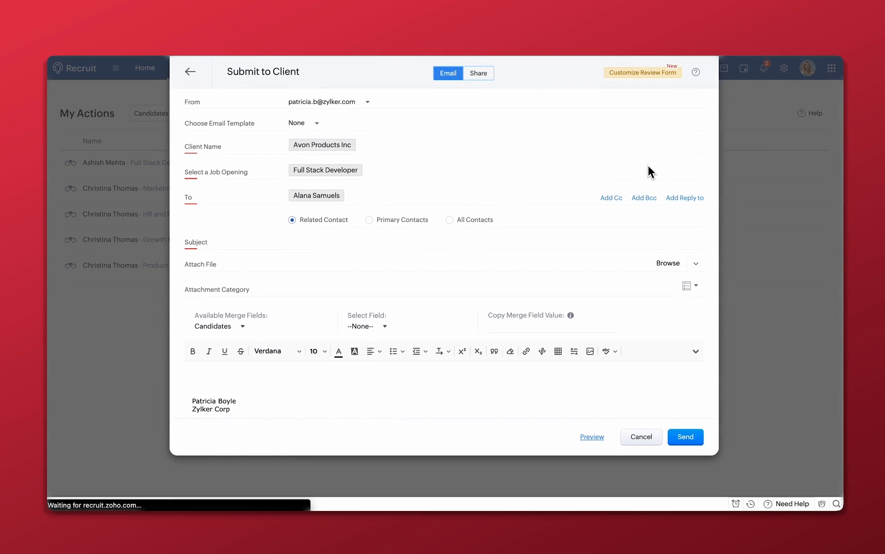
{"action": "scroll", "coordinate": [487, 374], "scroll_direction": "down", "scroll_amount": 3}
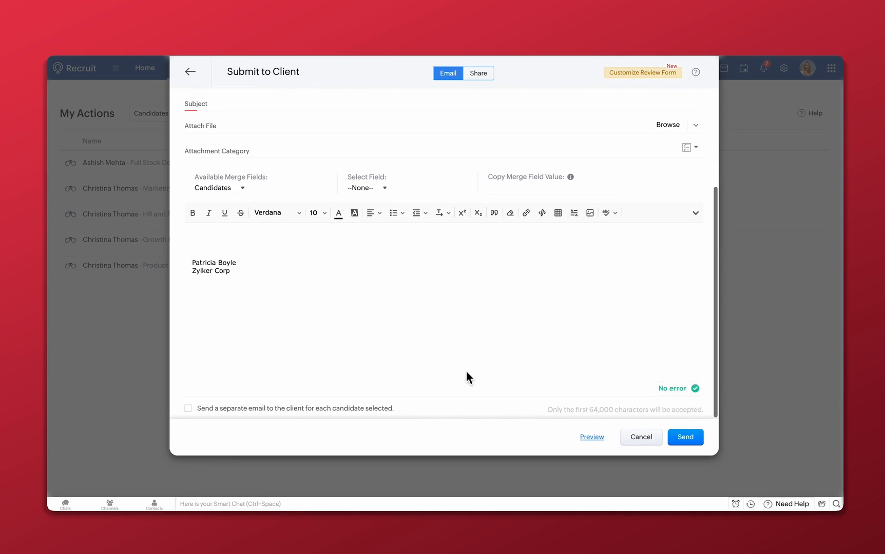
{"action": "left_click", "coordinate": [689, 439]}
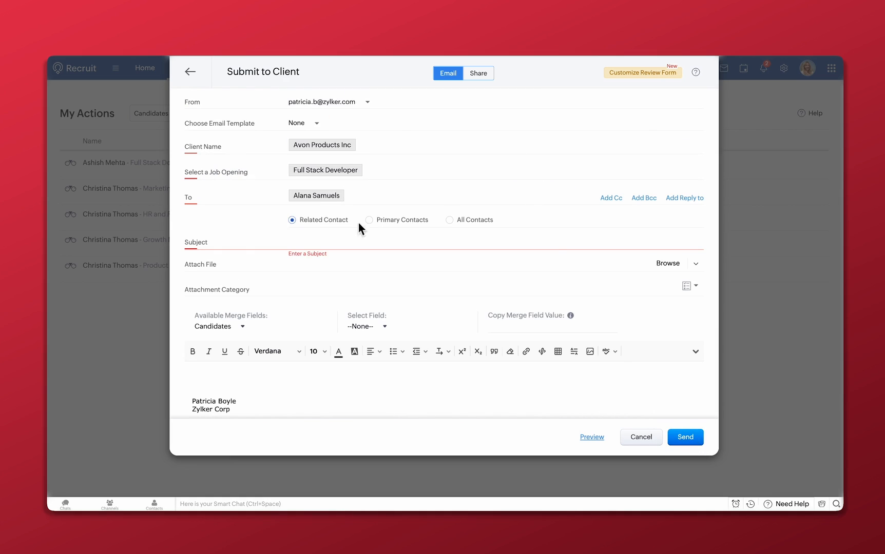
{"action": "left_click", "coordinate": [645, 441]}
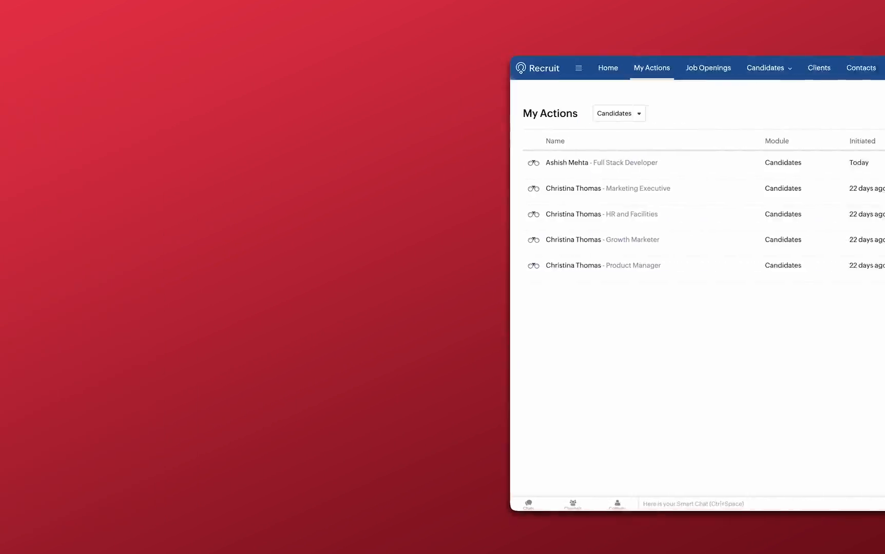
Start a new analytics report on the Candidates module with Associated as the related module
{"action": "left_click", "coordinate": [483, 68]}
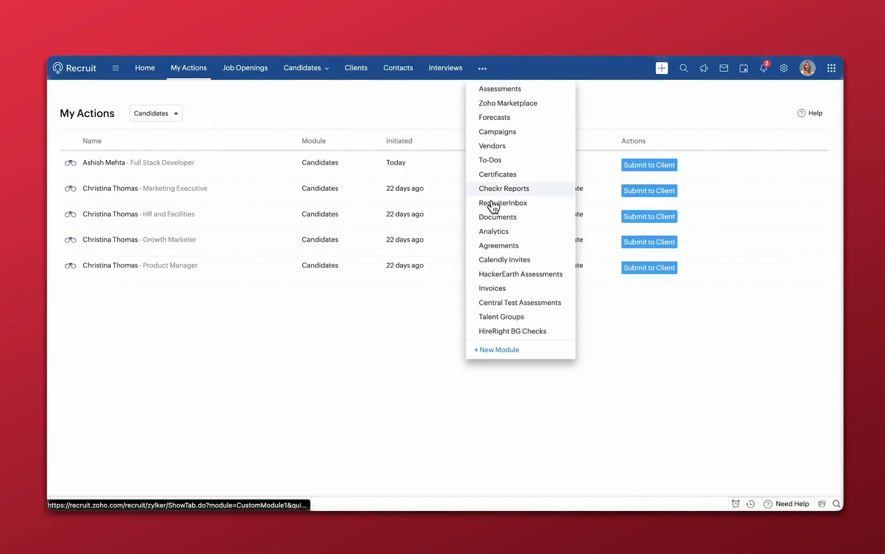
{"action": "left_click", "coordinate": [493, 232]}
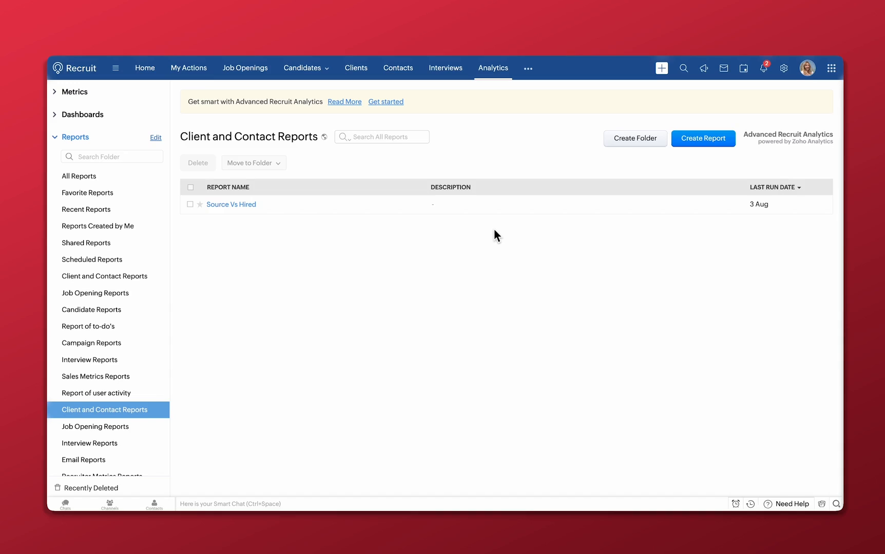
{"action": "left_click", "coordinate": [699, 141]}
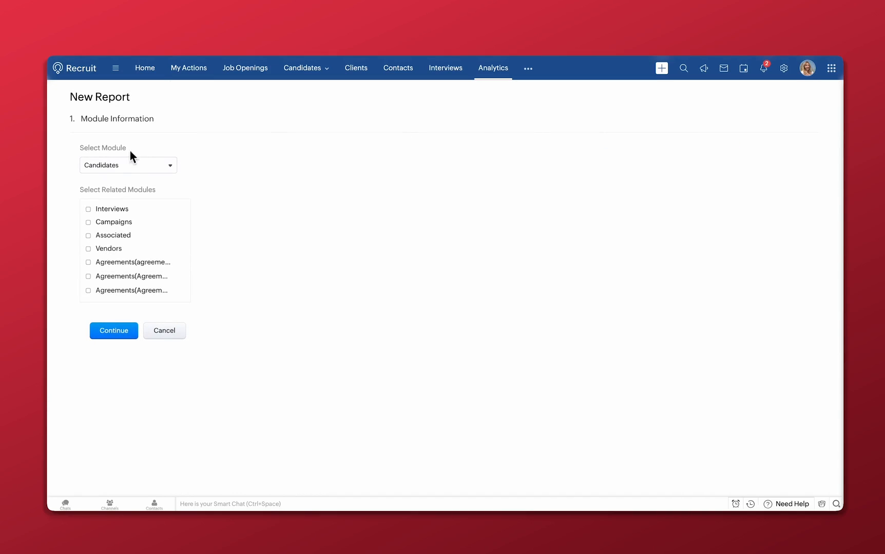
{"action": "left_click", "coordinate": [121, 168]}
{"action": "left_click", "coordinate": [119, 216]}
{"action": "left_click", "coordinate": [95, 237]}
{"action": "left_click", "coordinate": [113, 330]}
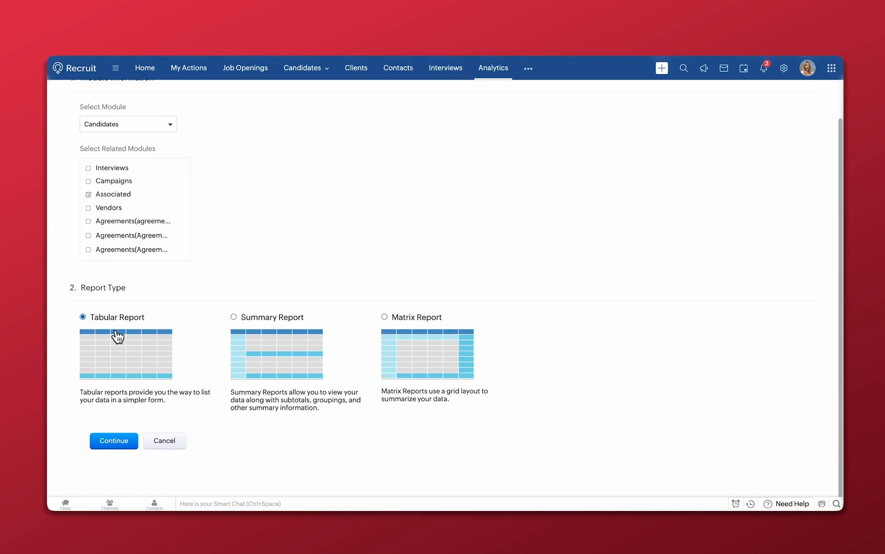
Set up a tabular report with Last Name, Posting Title and Client Name columns, no filters, and the Client and Contact Reports folder
{"action": "left_click", "coordinate": [114, 444]}
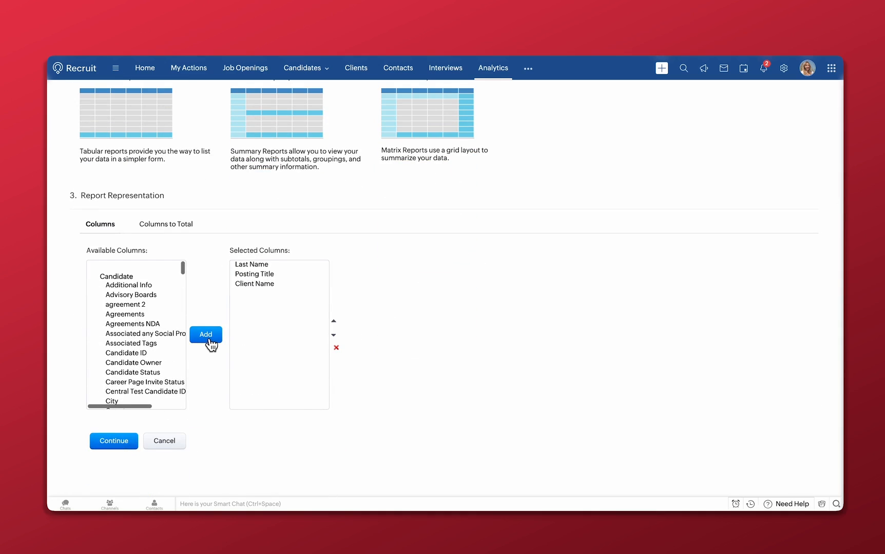
{"action": "left_click", "coordinate": [126, 445]}
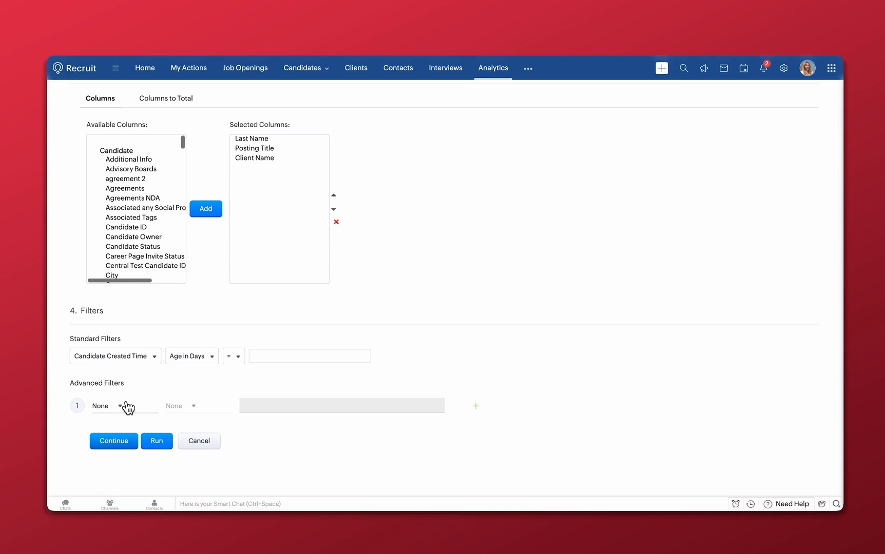
{"action": "left_click", "coordinate": [126, 444]}
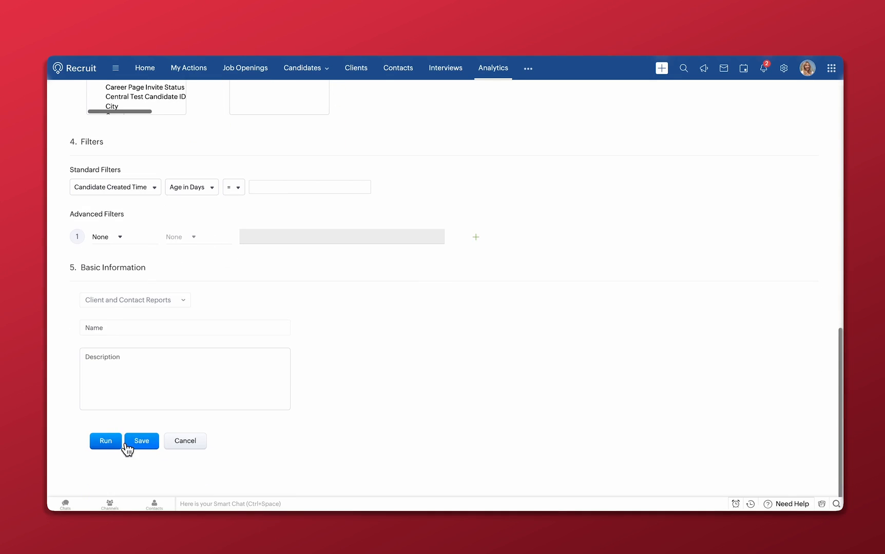
{"action": "left_click", "coordinate": [130, 308]}
{"action": "left_click", "coordinate": [124, 343]}
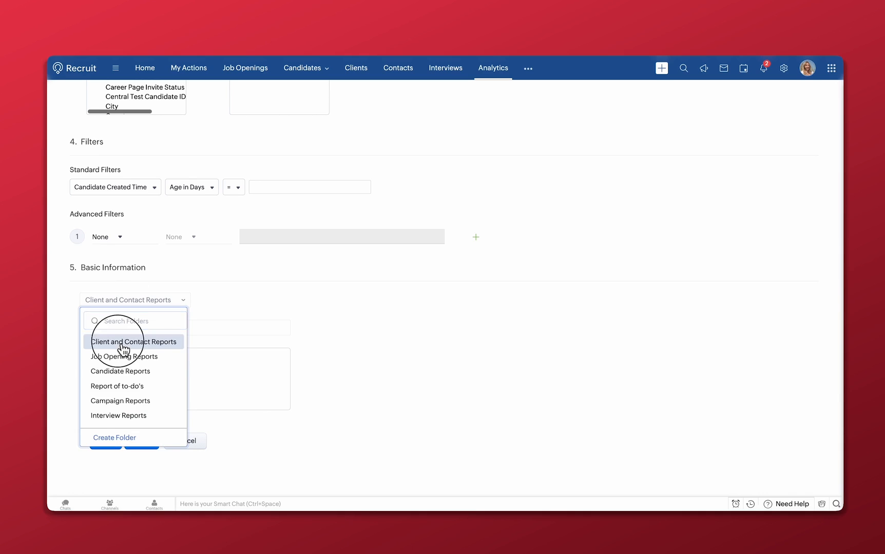
Run the untitled candidate report and look through its rows of last names, posting titles and clients
{"action": "left_click", "coordinate": [99, 441]}
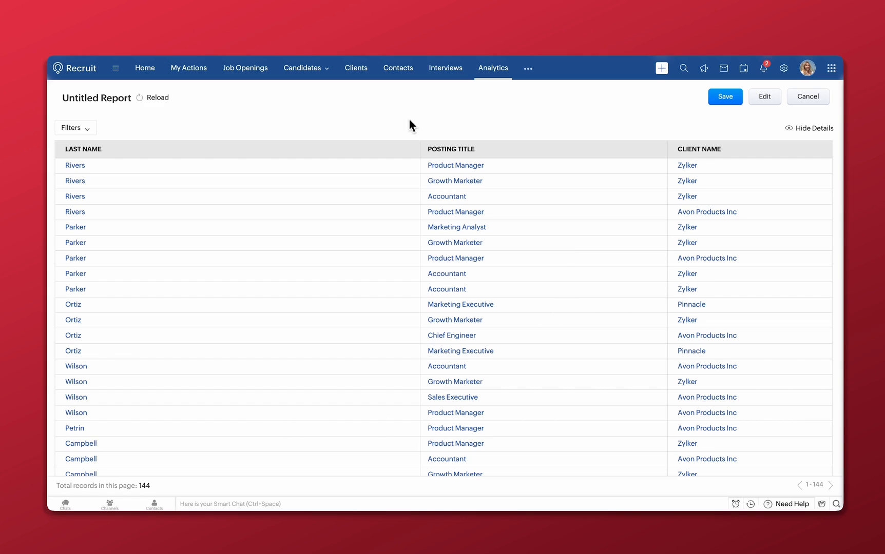
{"action": "scroll", "coordinate": [314, 287], "scroll_direction": "down", "scroll_amount": 6}
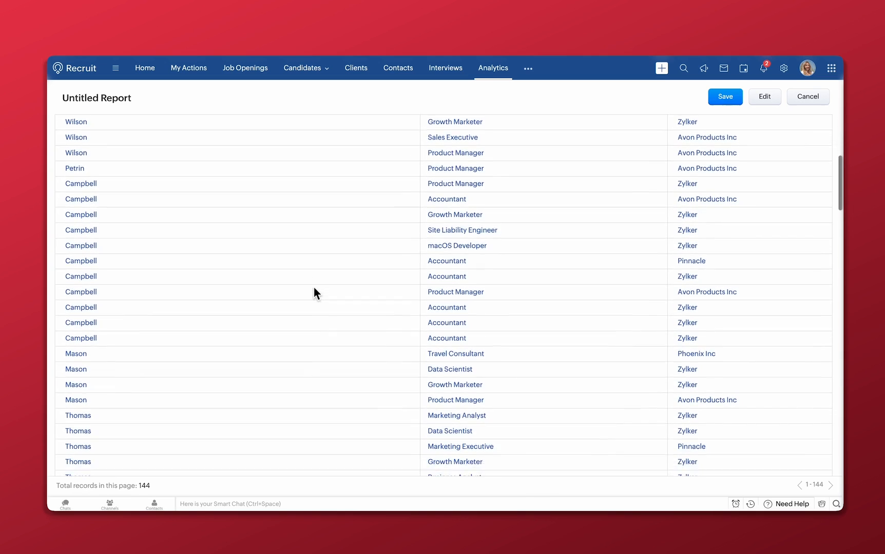
{"action": "scroll", "coordinate": [313, 288], "scroll_direction": "up", "scroll_amount": 6}
{"action": "scroll", "coordinate": [313, 288], "scroll_direction": "down", "scroll_amount": 2}
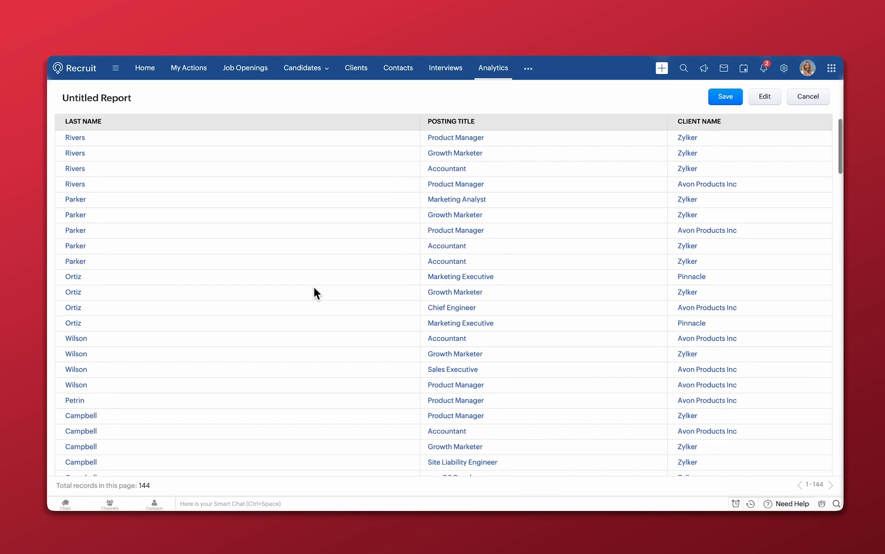
{"action": "scroll", "coordinate": [314, 287], "scroll_direction": "down", "scroll_amount": 20}
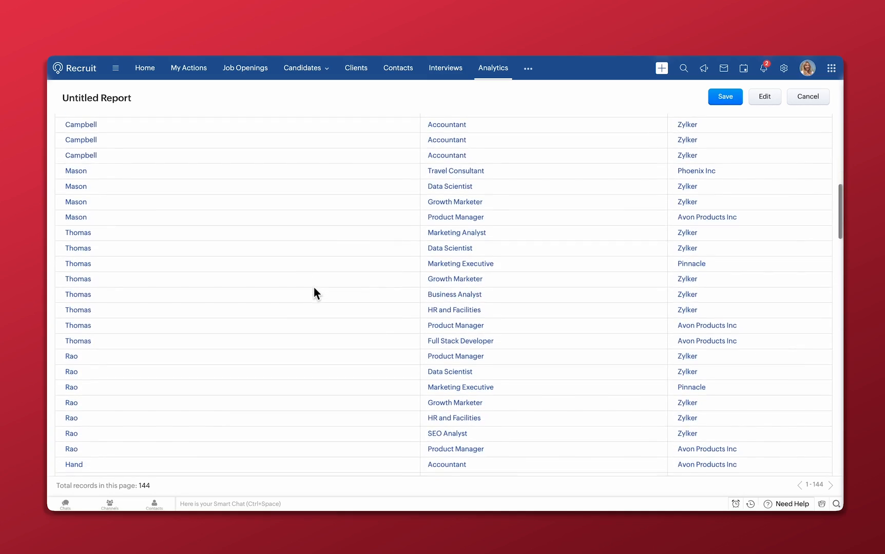
{"action": "scroll", "coordinate": [313, 294], "scroll_direction": "down", "scroll_amount": 15}
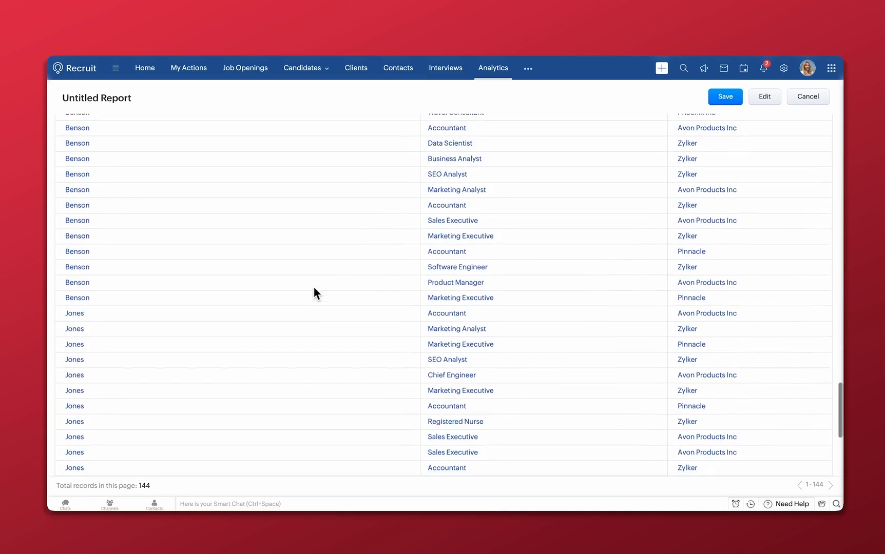